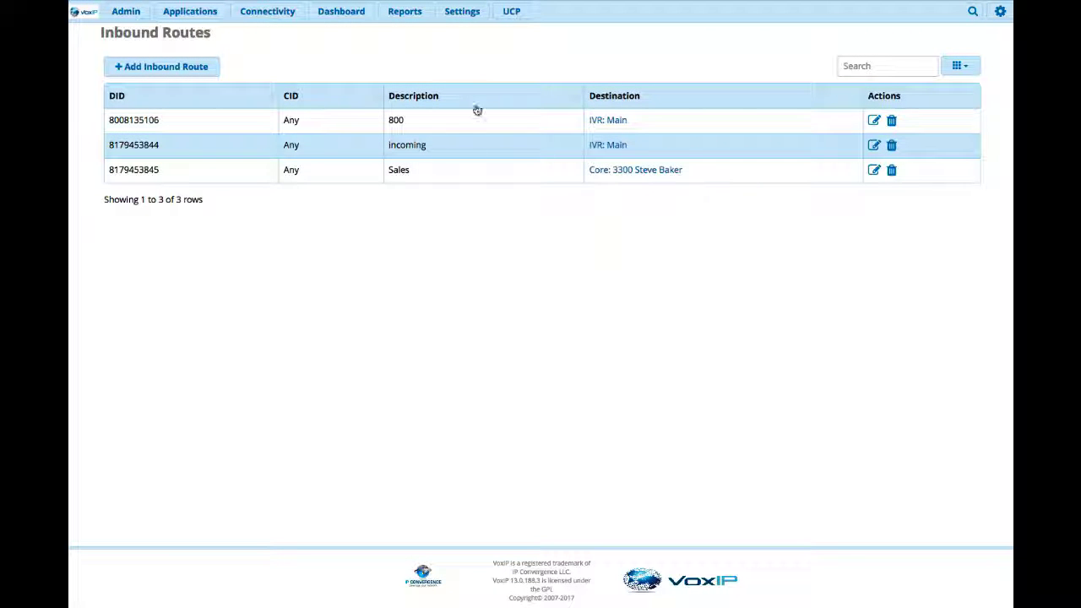
- Leave Inbound Routes and return to the VoxIP dashboard overview
left_click(342, 13)
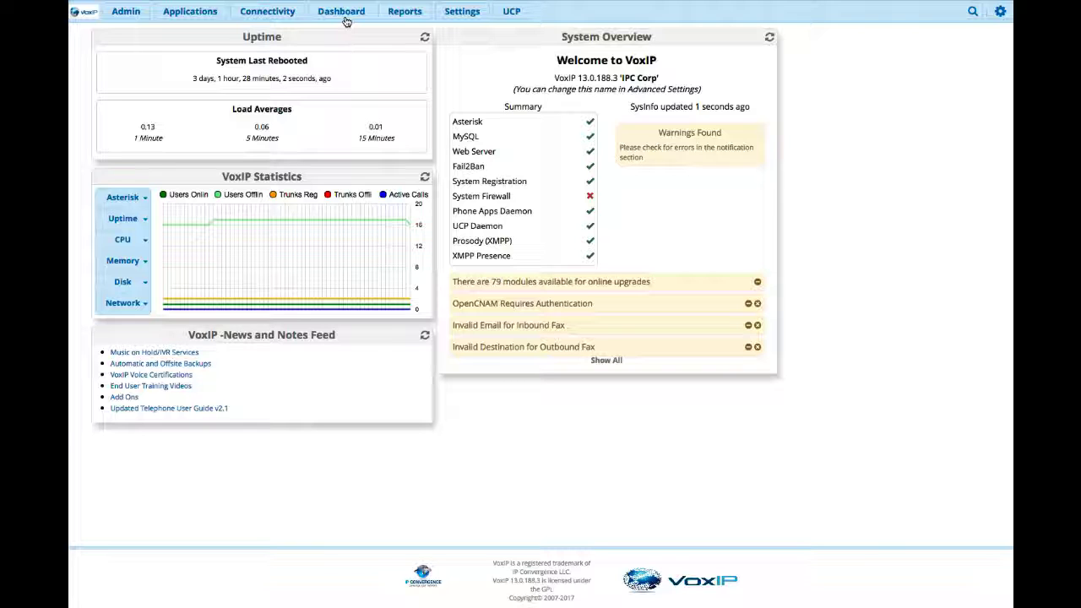
- Go to the Extensions list and start a new Chan_SIP extension
left_click(190, 15)
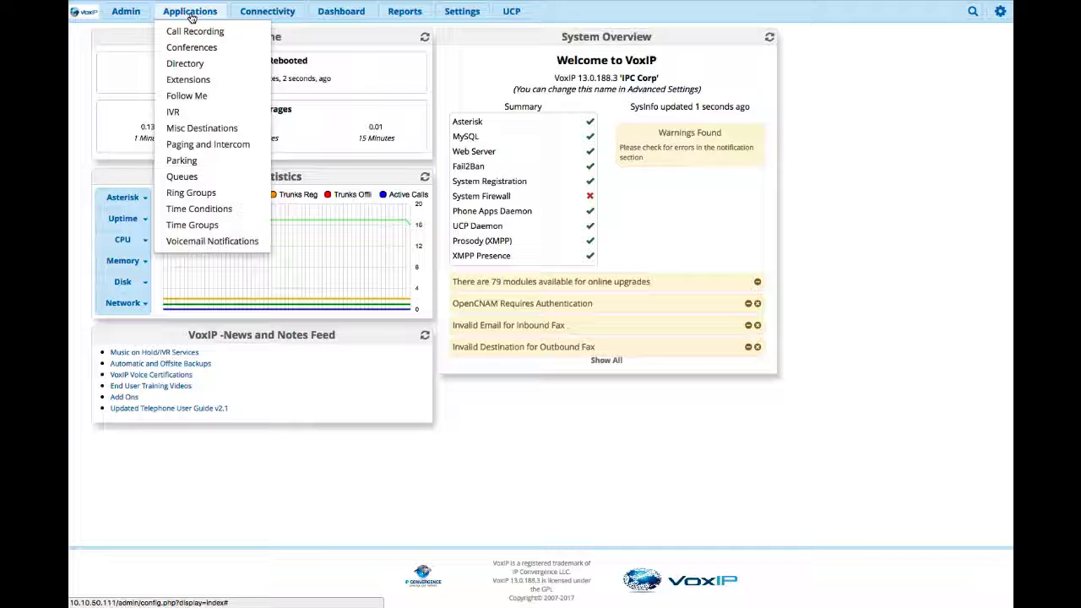
left_click(188, 82)
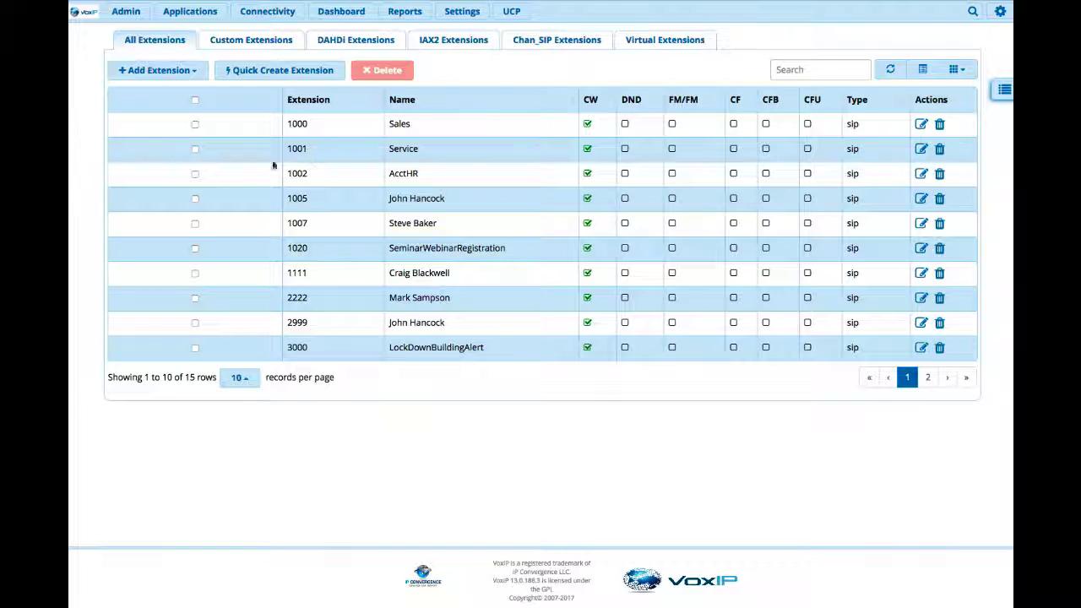
left_click(196, 74)
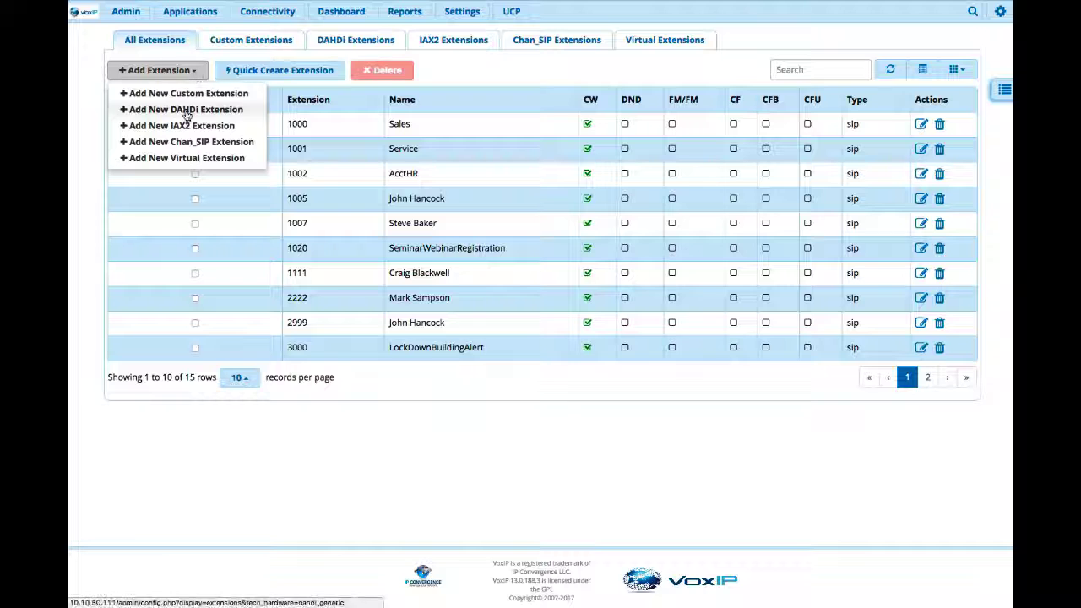
left_click(194, 142)
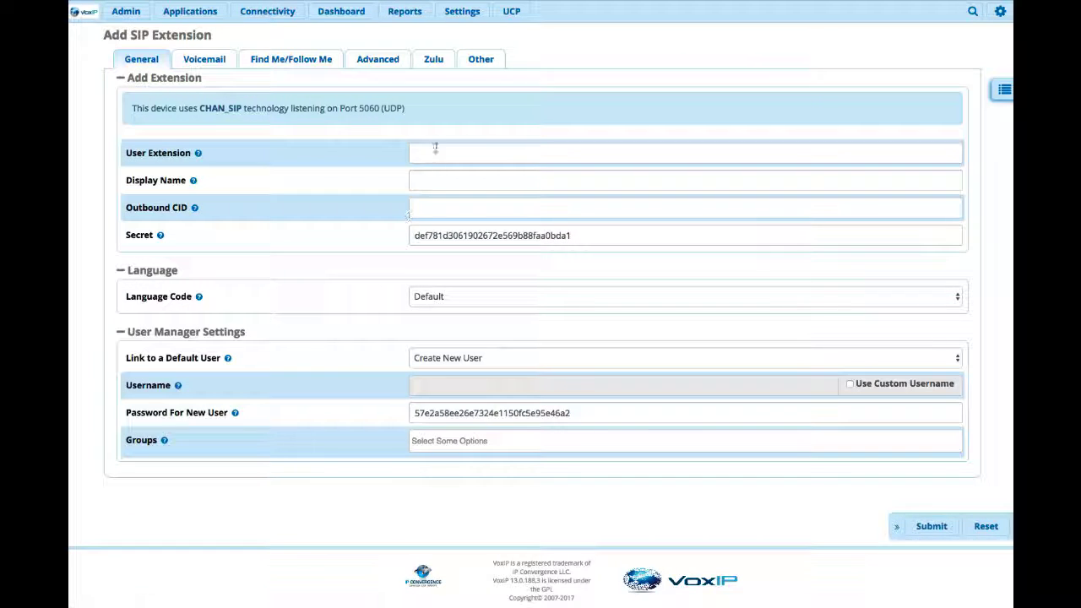
- Enter user extension 2075 and pick the fax user's display name from the autocomplete suggestions
left_click(438, 152)
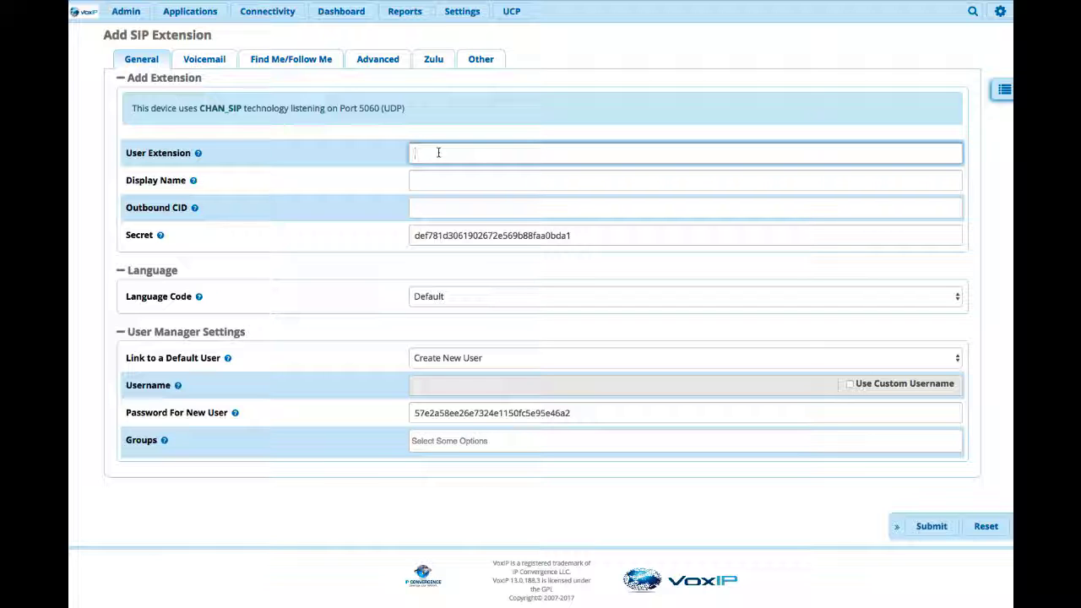
type("2000")
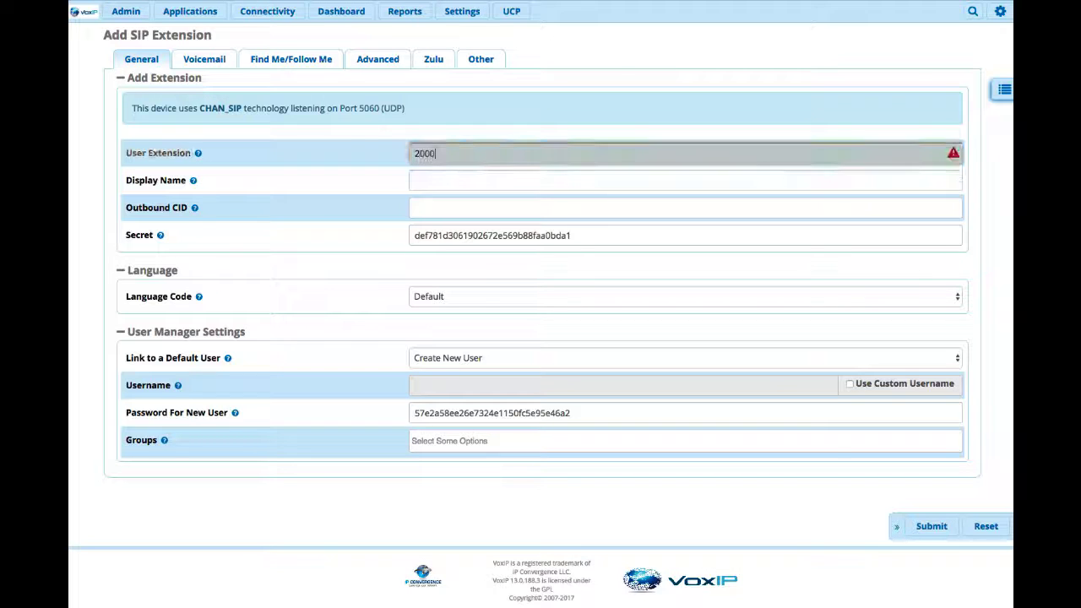
key("BackSpace")
key("BackSpace")
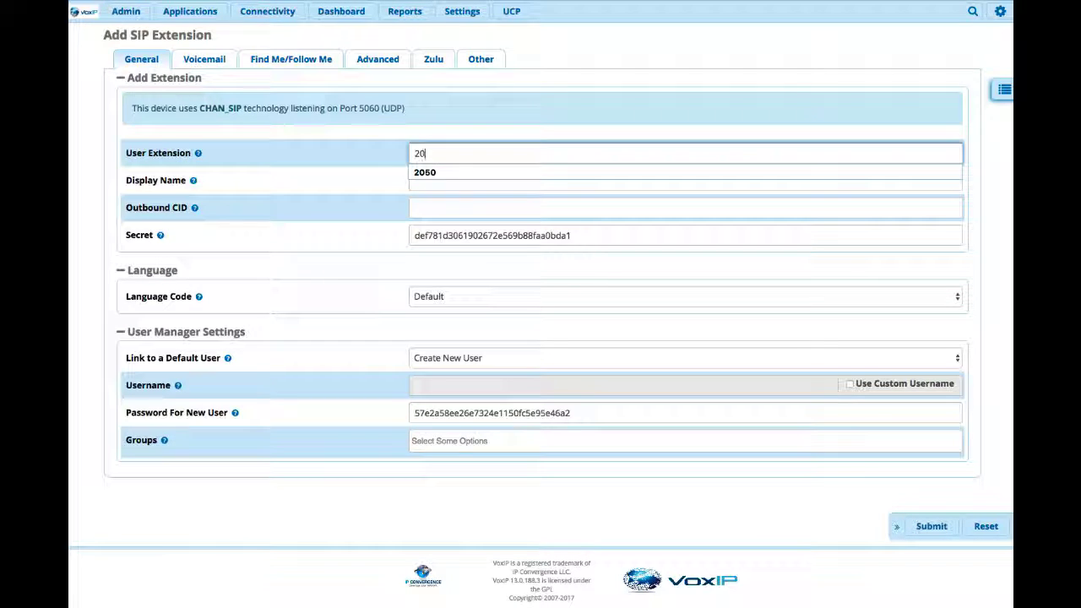
type("75")
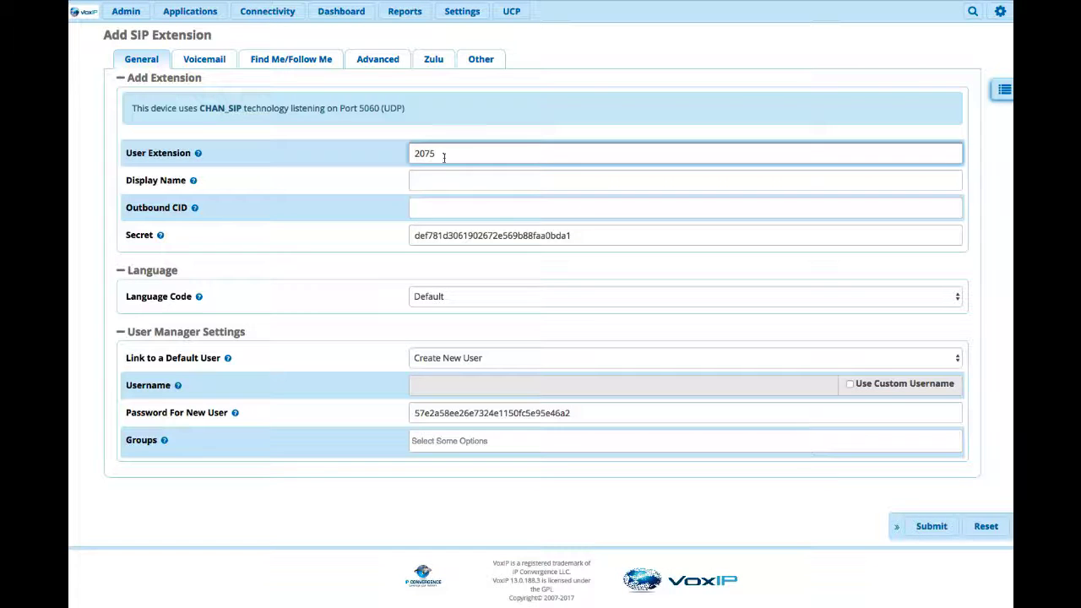
left_click(464, 183)
type("Steve")
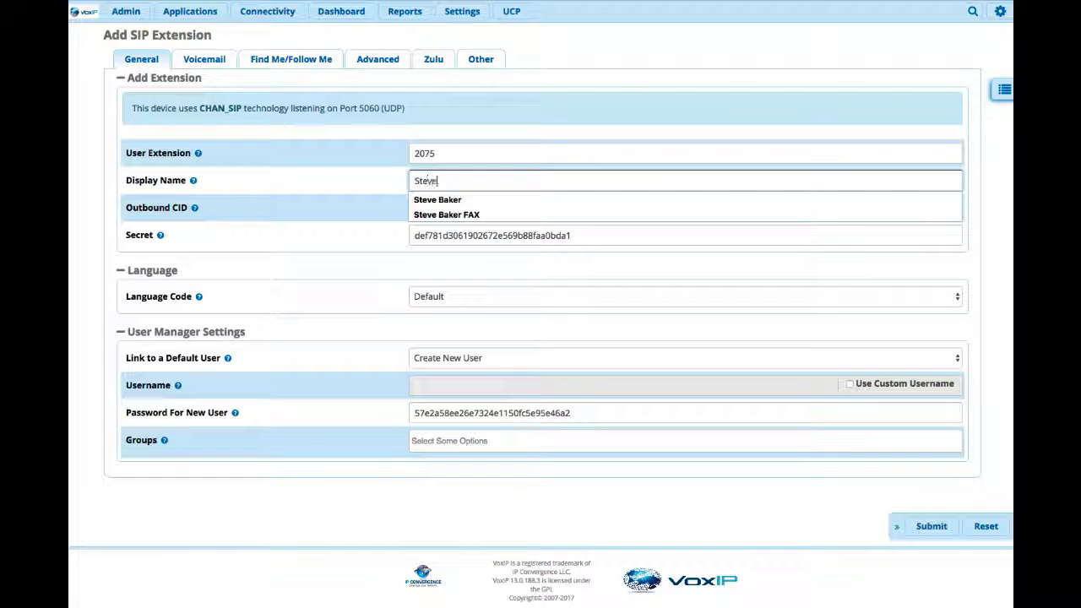
key("Down")
key("Down")
key("Return")
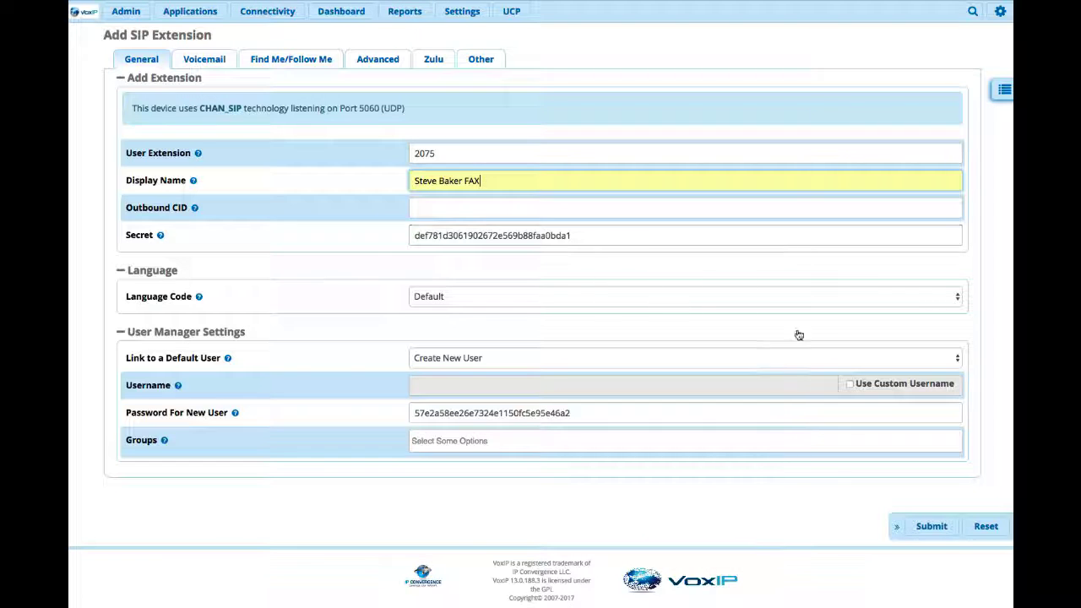
left_click(953, 358)
- Link no default user and set Add to iSymphony, Create User and Full User to no
left_click(912, 346)
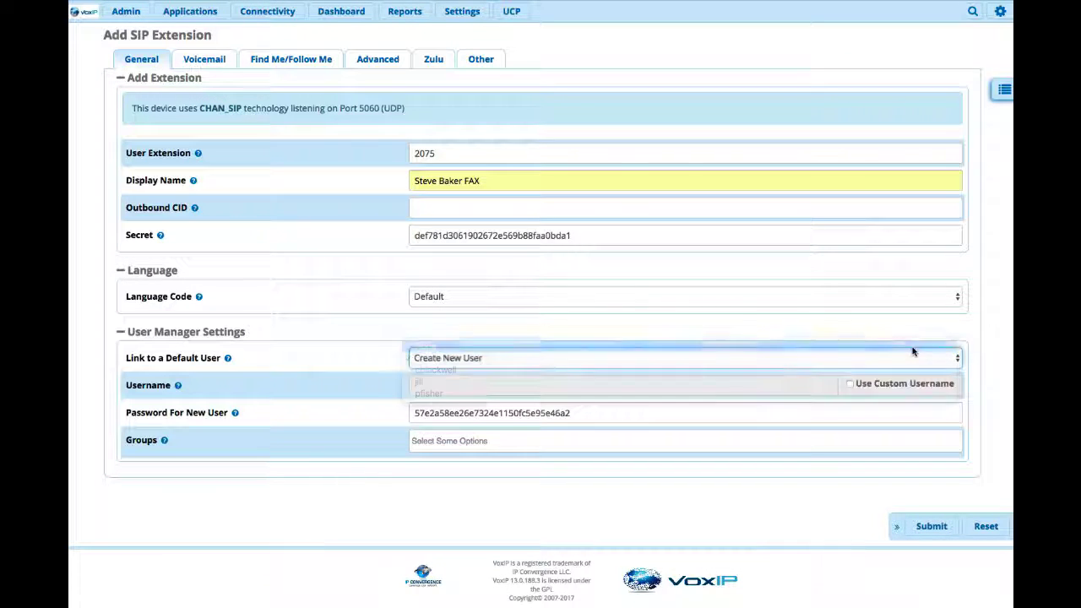
left_click(477, 63)
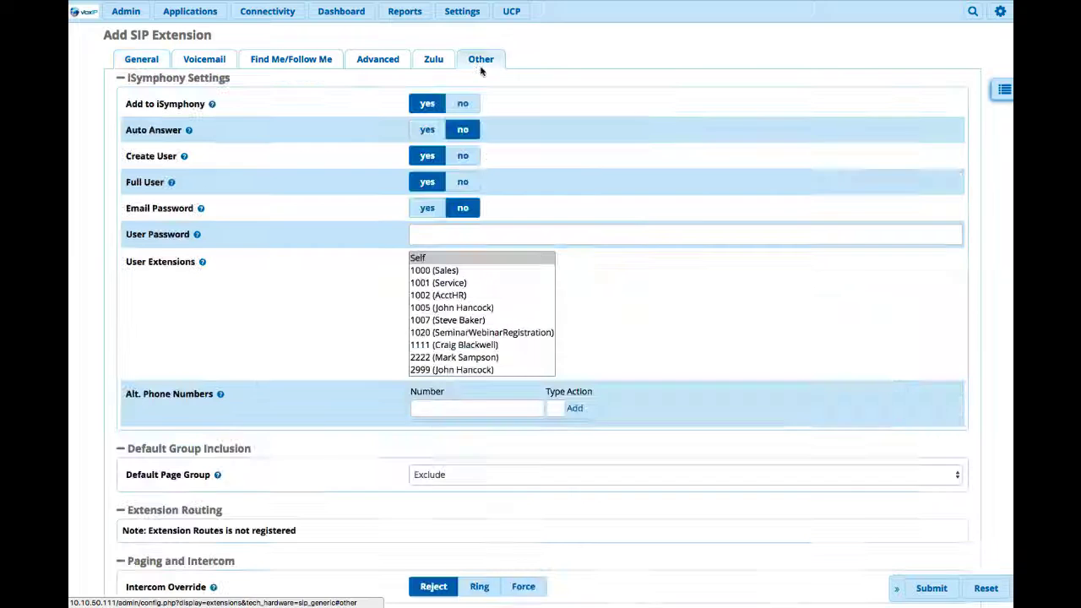
left_click(462, 103)
left_click(464, 157)
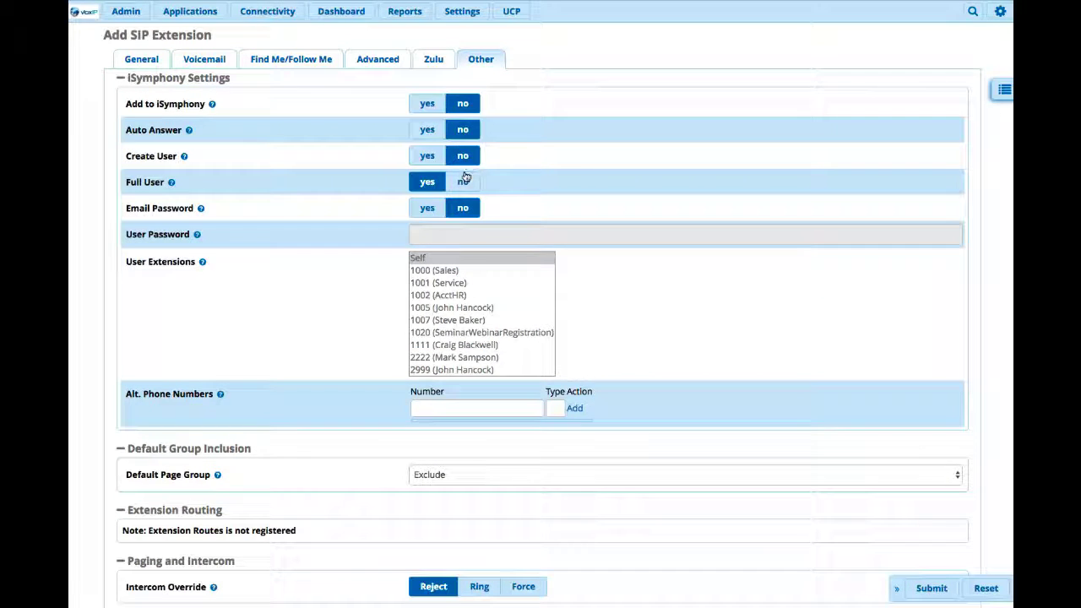
left_click(465, 181)
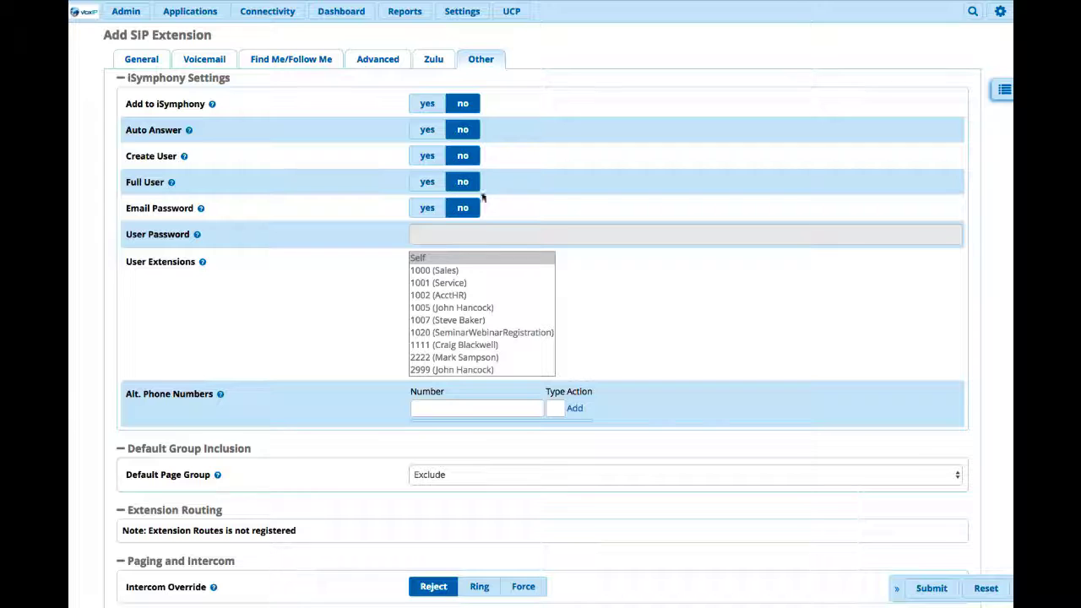
- Review the Voicemail, Find Me/Follow Me, Advanced and Zulu tabs, then go back to General
left_click(221, 61)
left_click(287, 60)
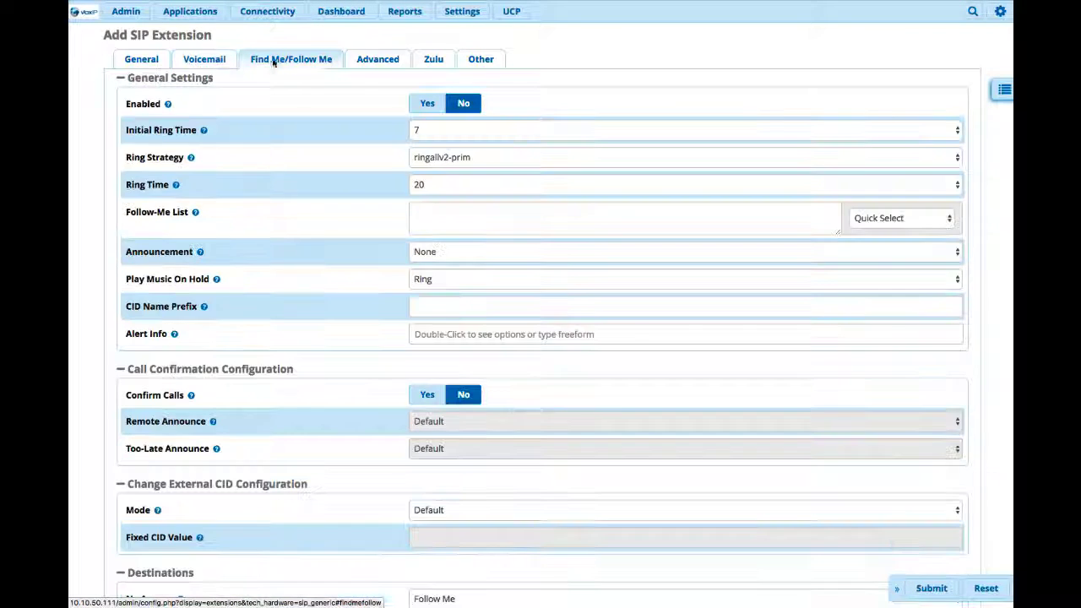
left_click(377, 60)
left_click(425, 64)
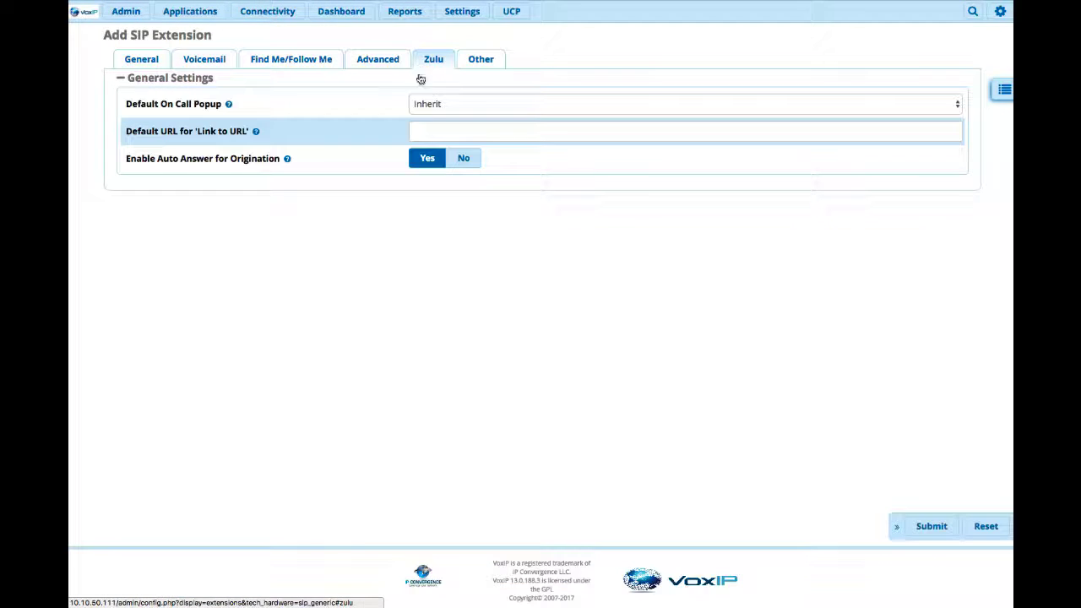
left_click(140, 61)
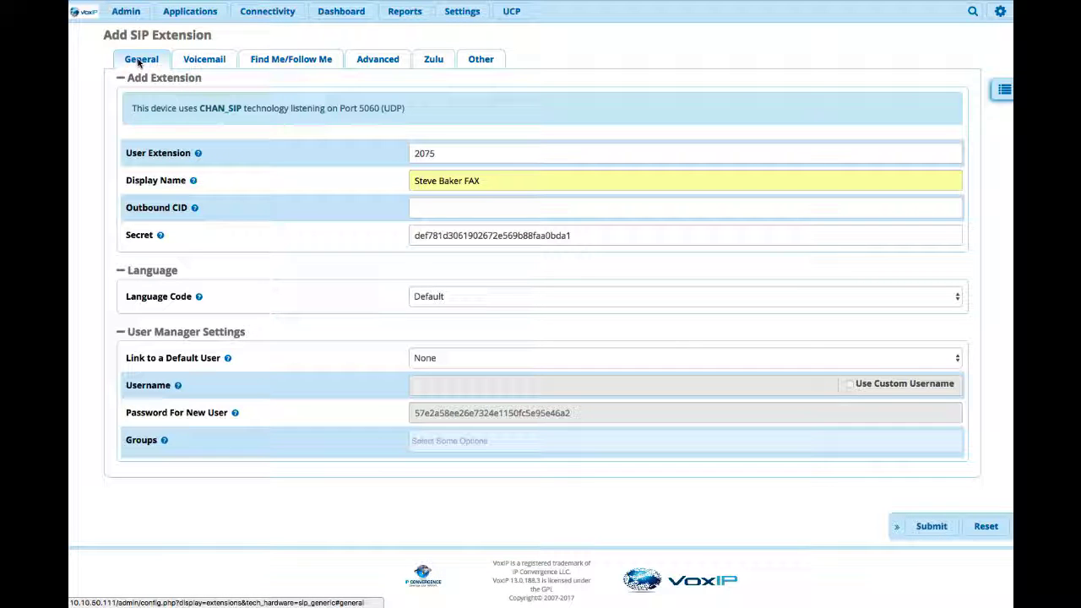
- Submit and apply extension 2075, then open Admin > User Management
left_click(487, 66)
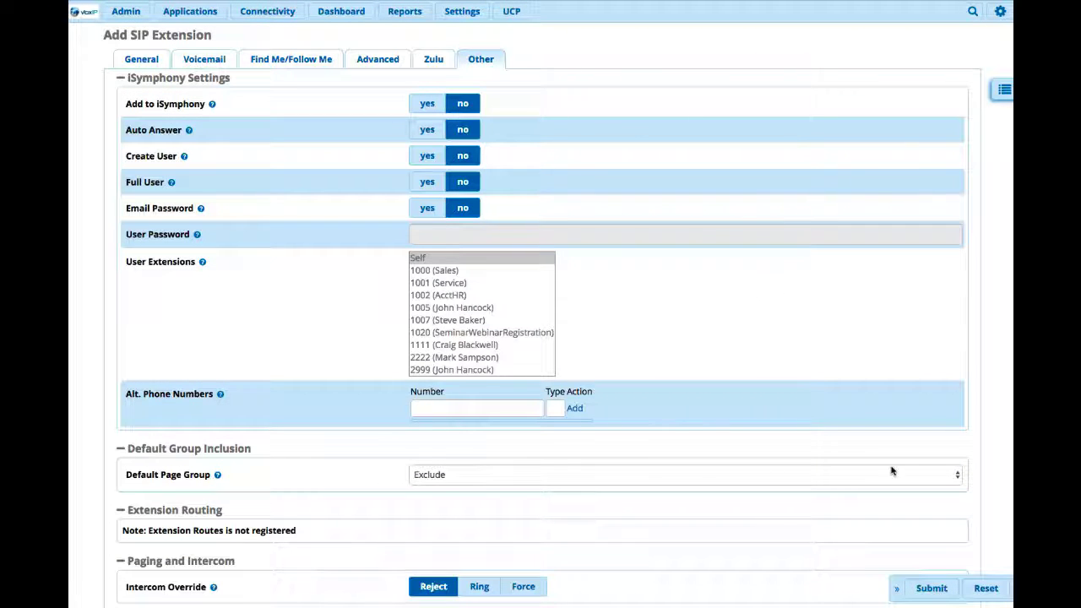
left_click(929, 588)
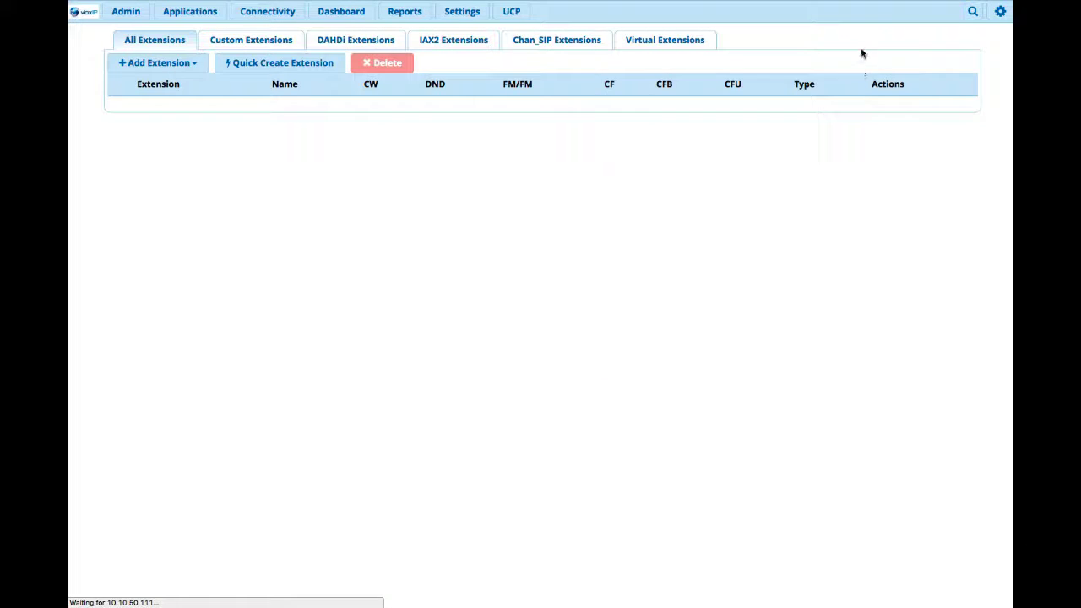
left_click(910, 17)
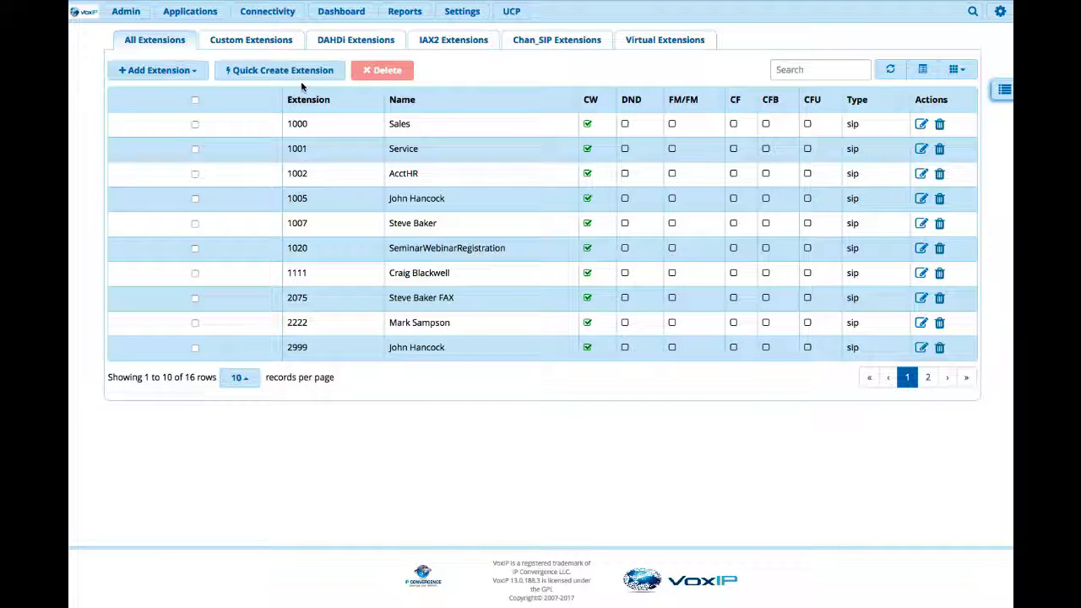
left_click(127, 13)
left_click(140, 116)
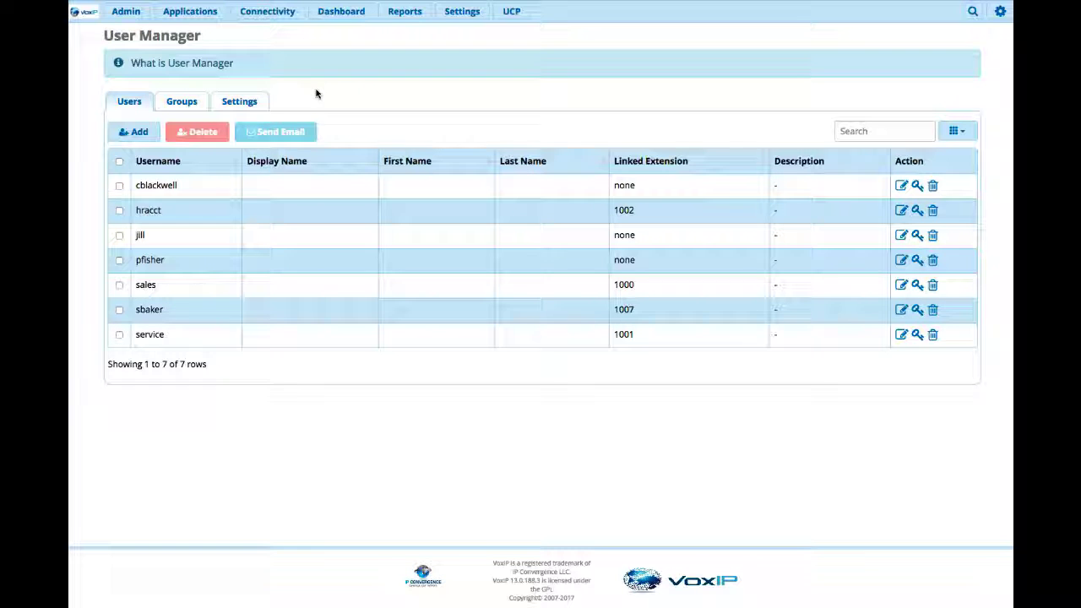
- Add a user with login name 2075, a password, and primary linked extension 2075
left_click(135, 132)
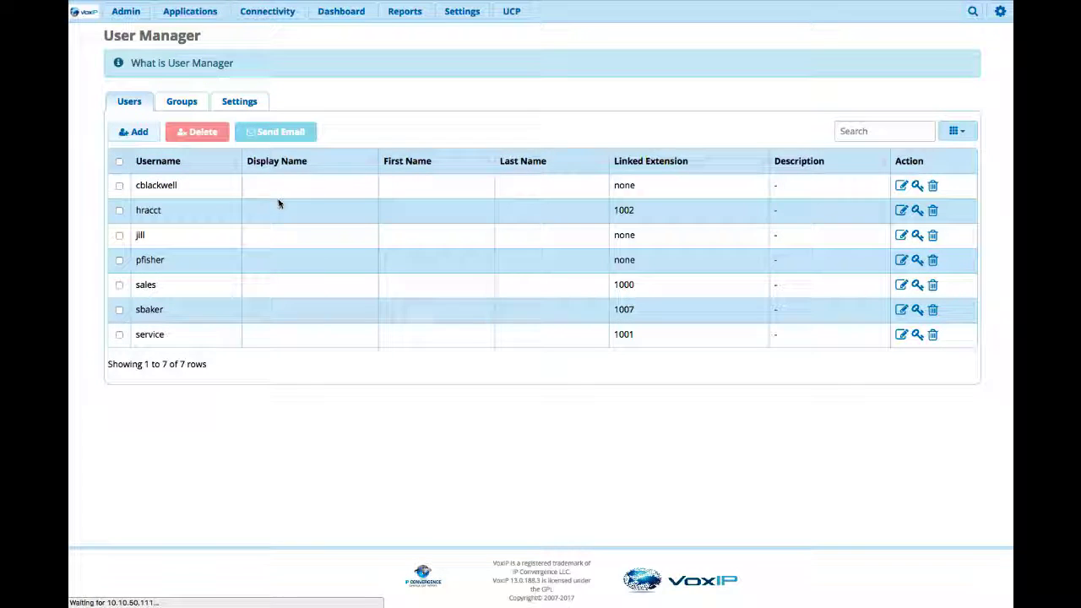
left_click(347, 85)
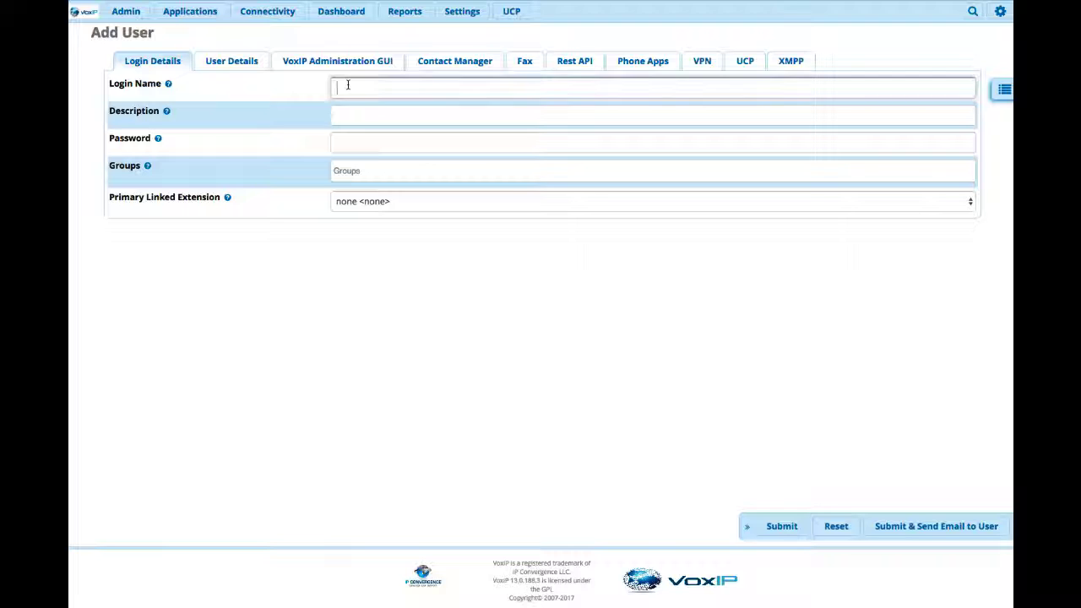
type("2075")
left_click(353, 145)
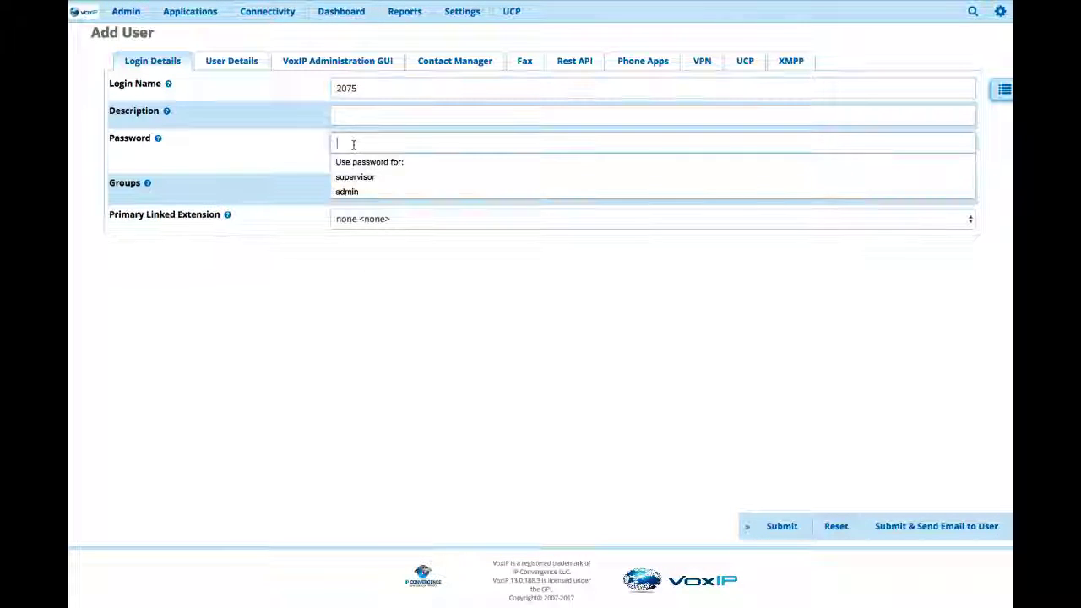
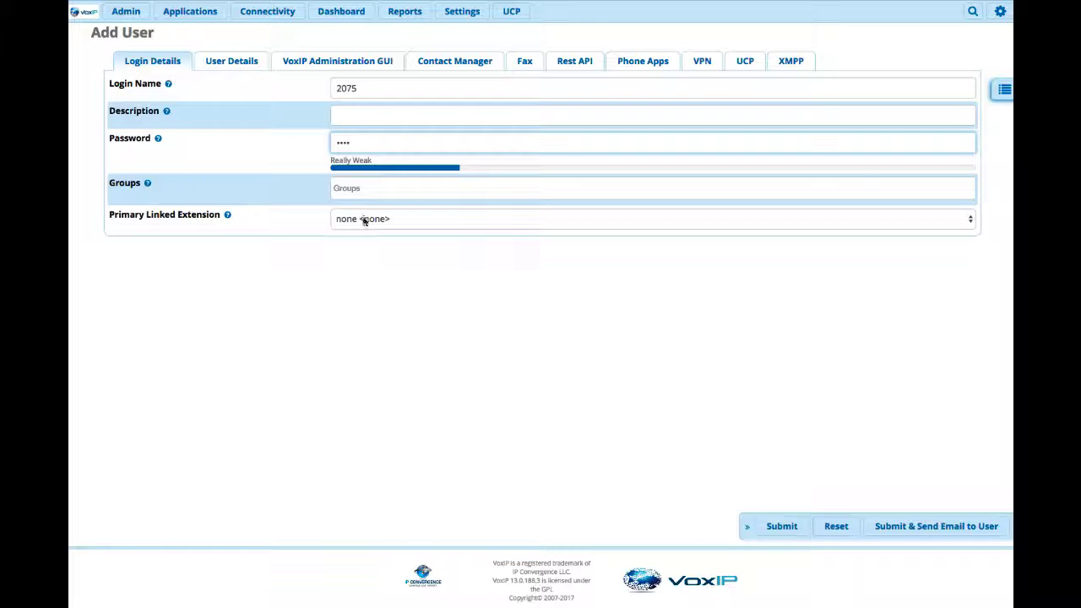
left_click(363, 218)
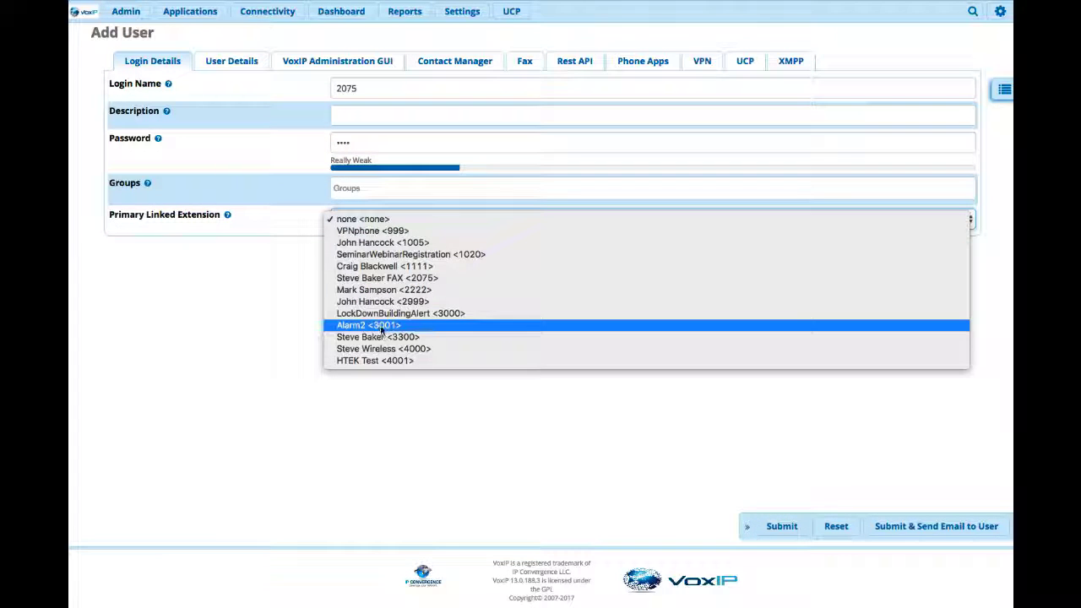
left_click(380, 278)
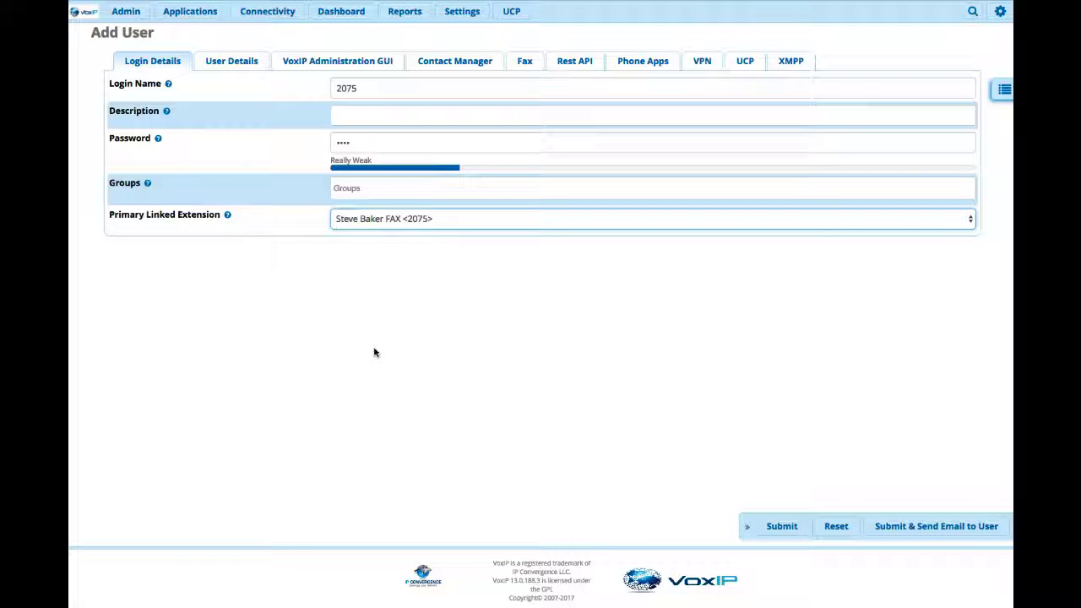
- Under User Details, enter the fax user's display name, e-mail address and fax phone number
left_click(232, 64)
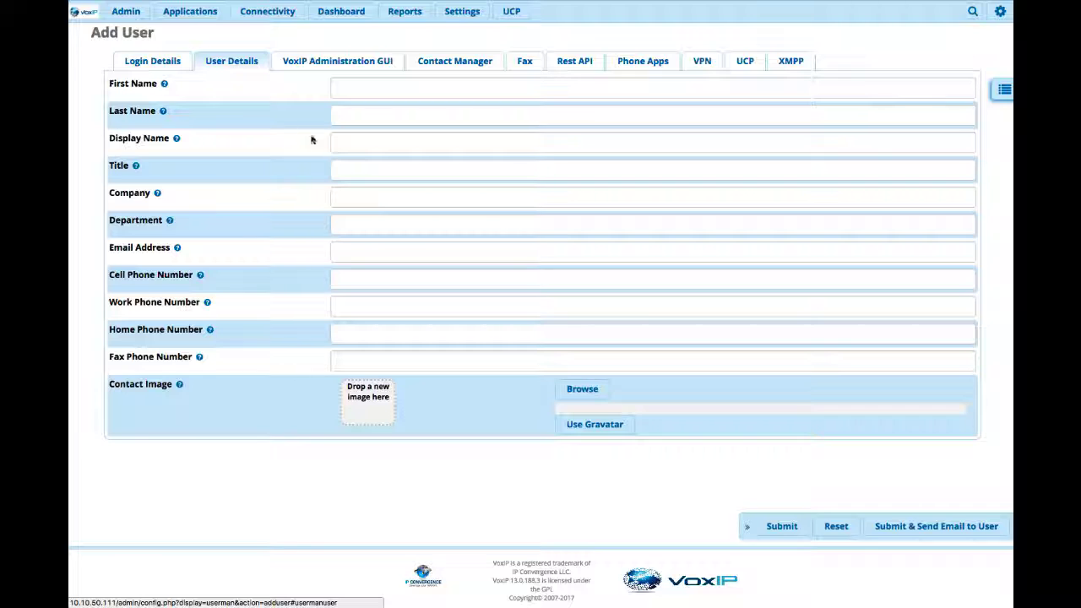
left_click(340, 142)
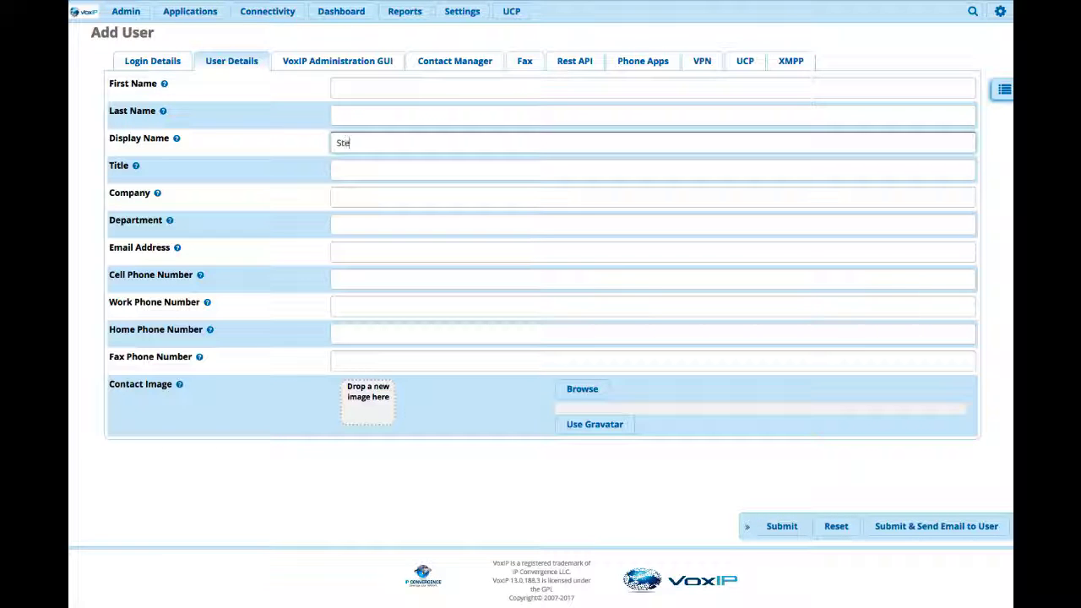
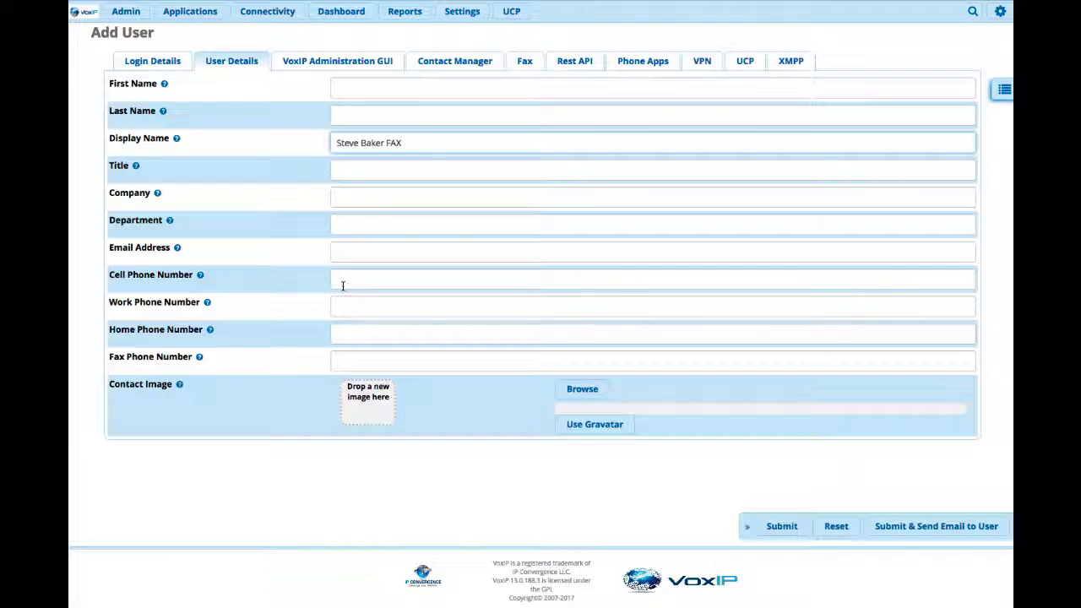
left_click(344, 257)
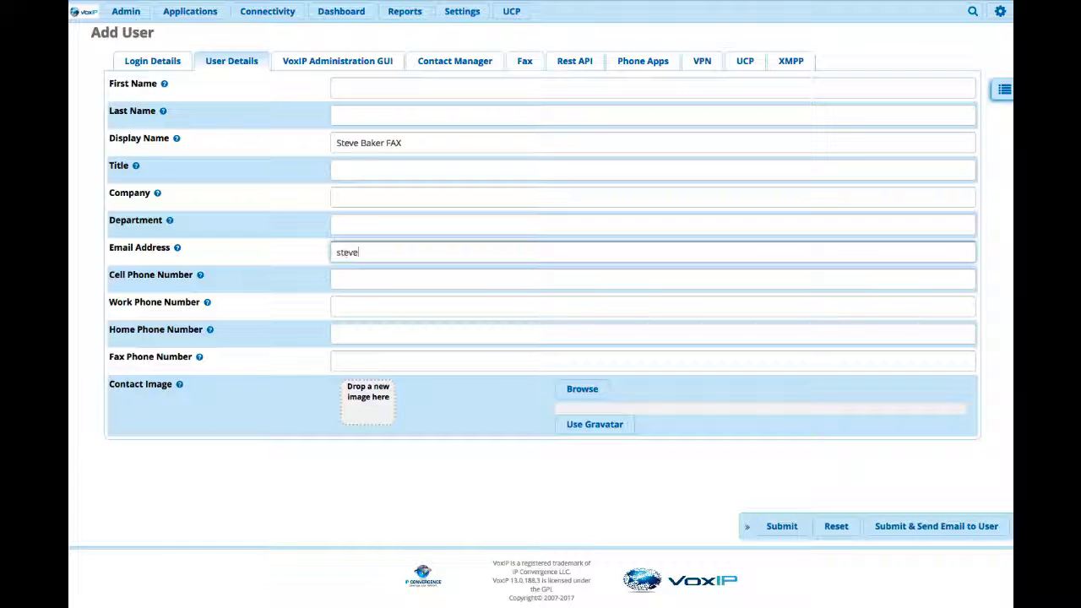
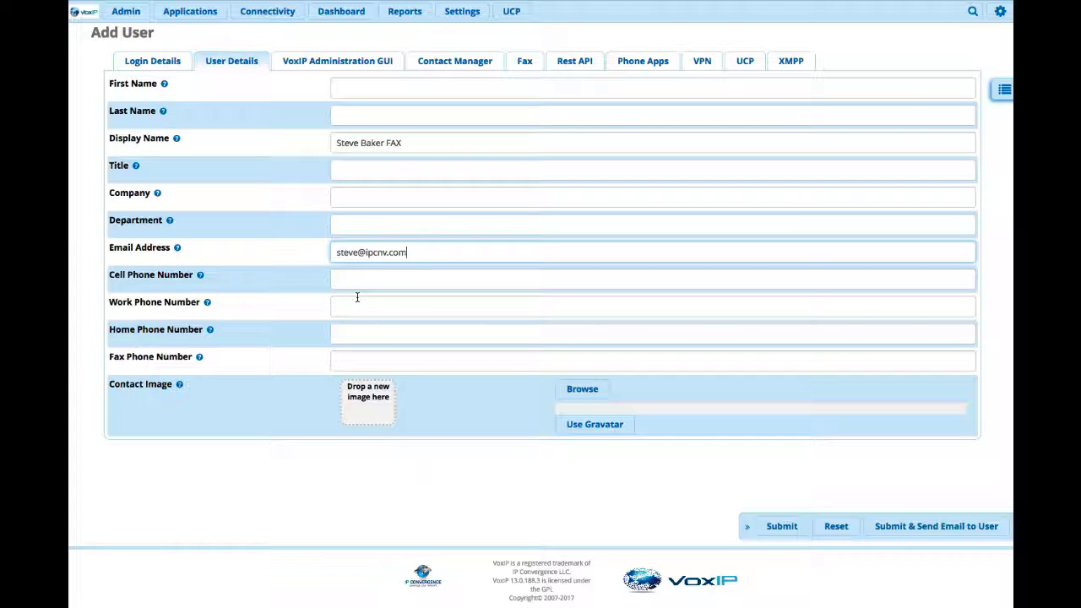
left_click(358, 359)
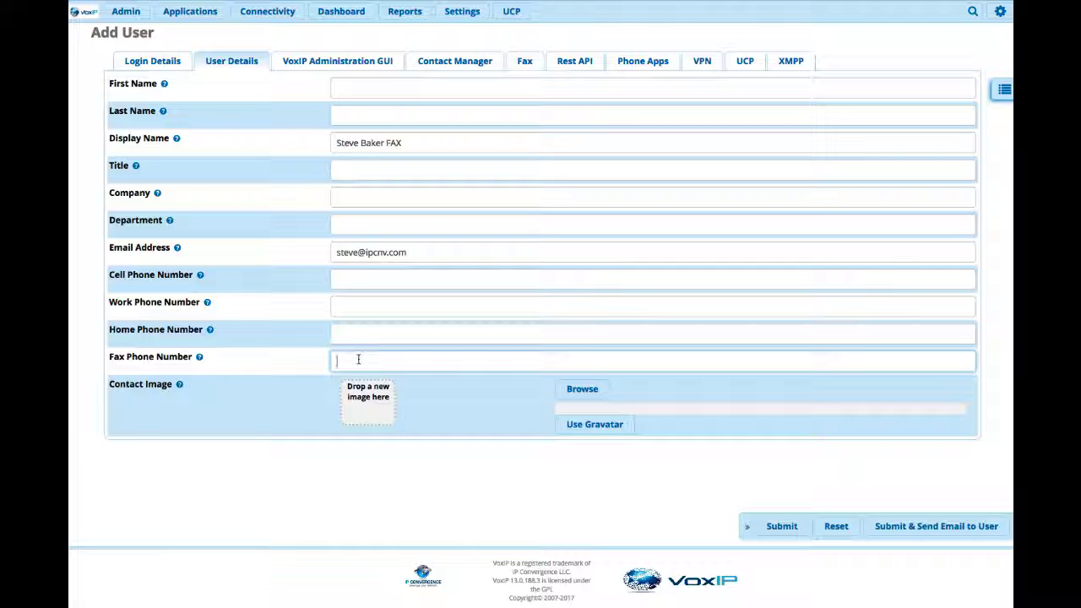
type("2145552075")
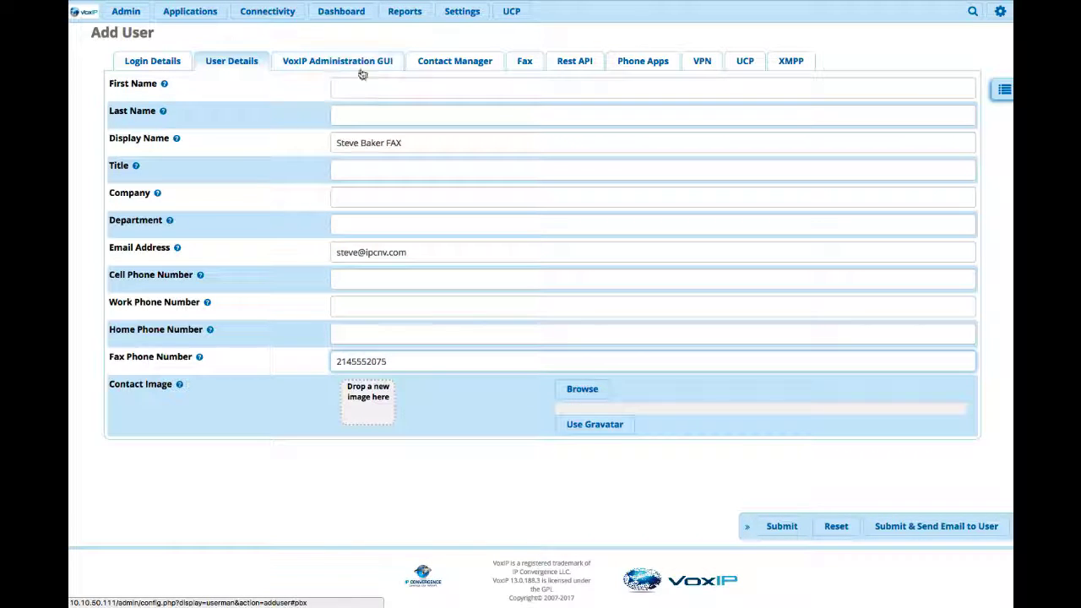
- Set fax Enabled to Yes for the new user, submit, and apply the configuration
left_click(523, 63)
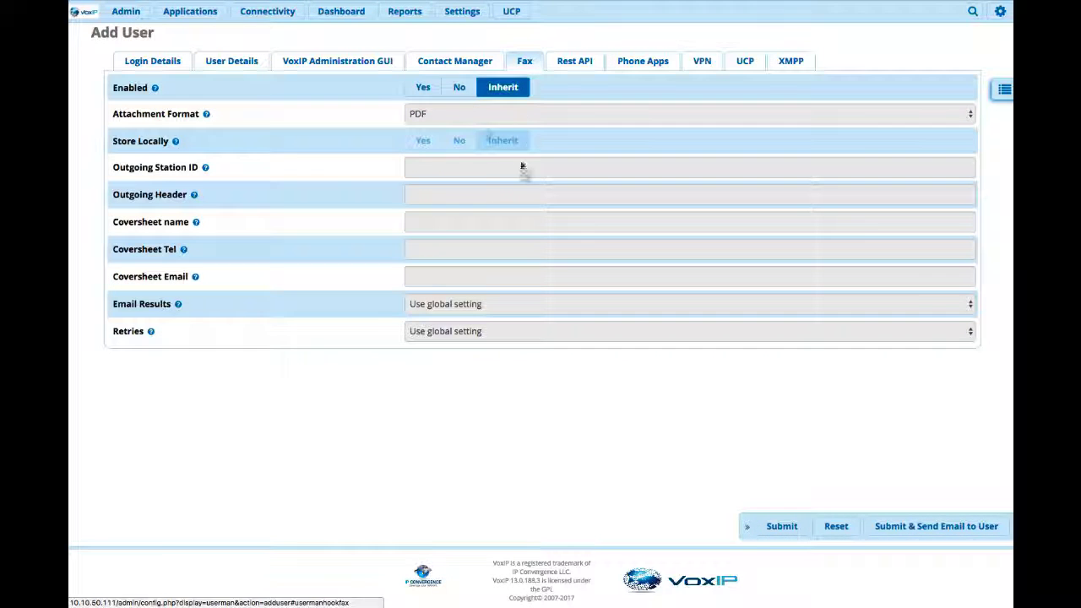
left_click(431, 90)
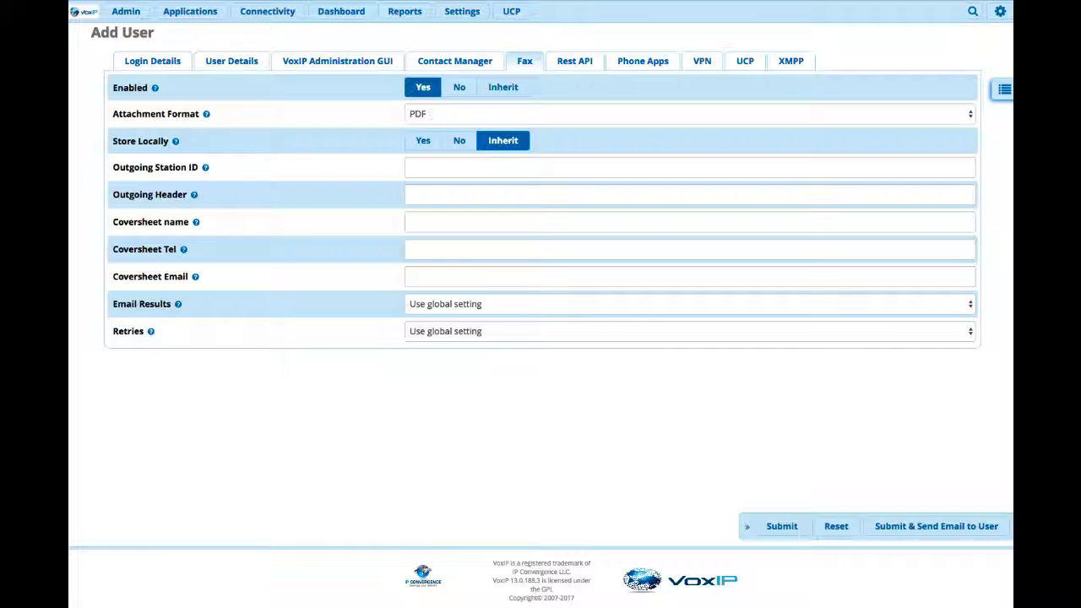
left_click(779, 530)
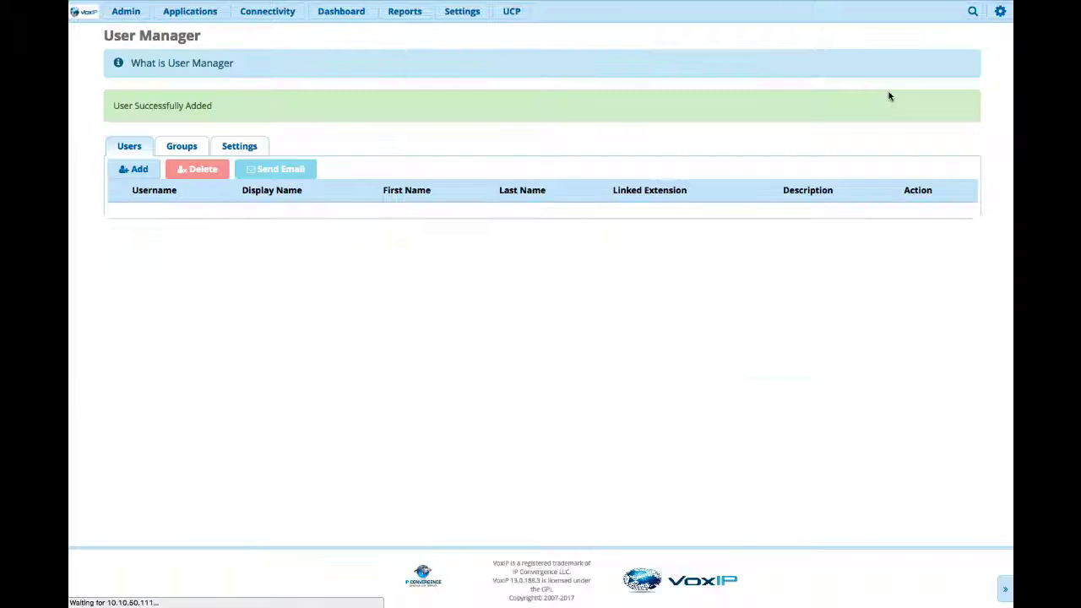
left_click(921, 12)
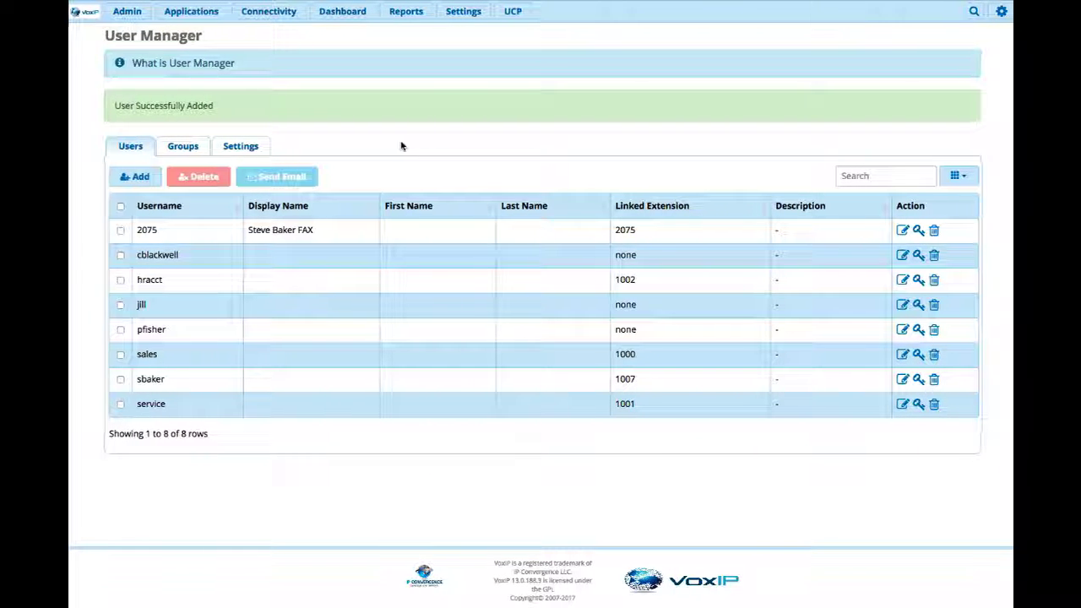
- Open Connectivity > Inbound Routes and start adding a new inbound route
left_click(200, 17)
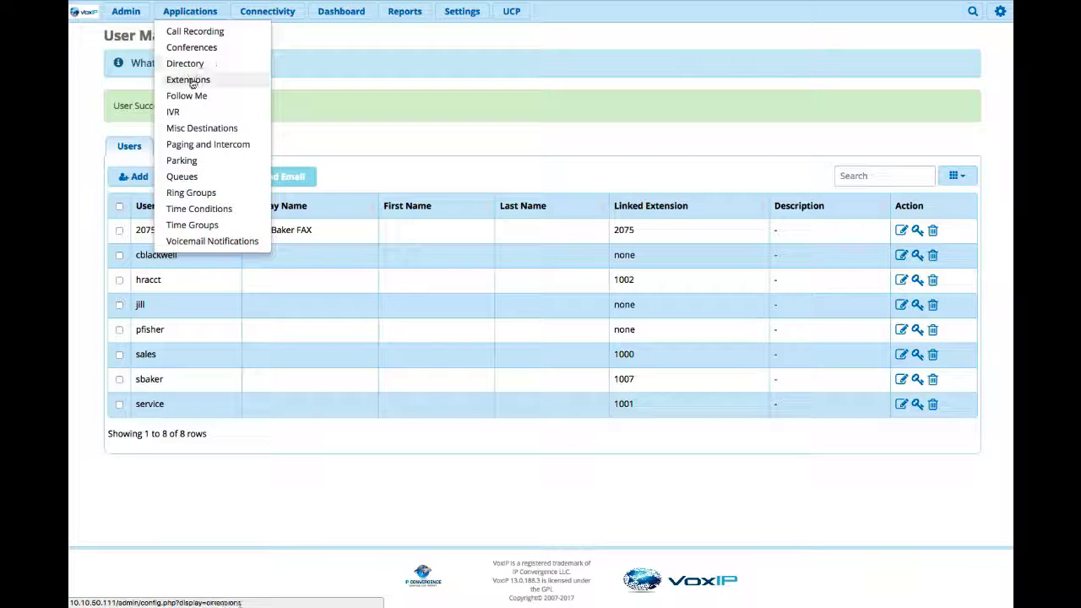
left_click(128, 13)
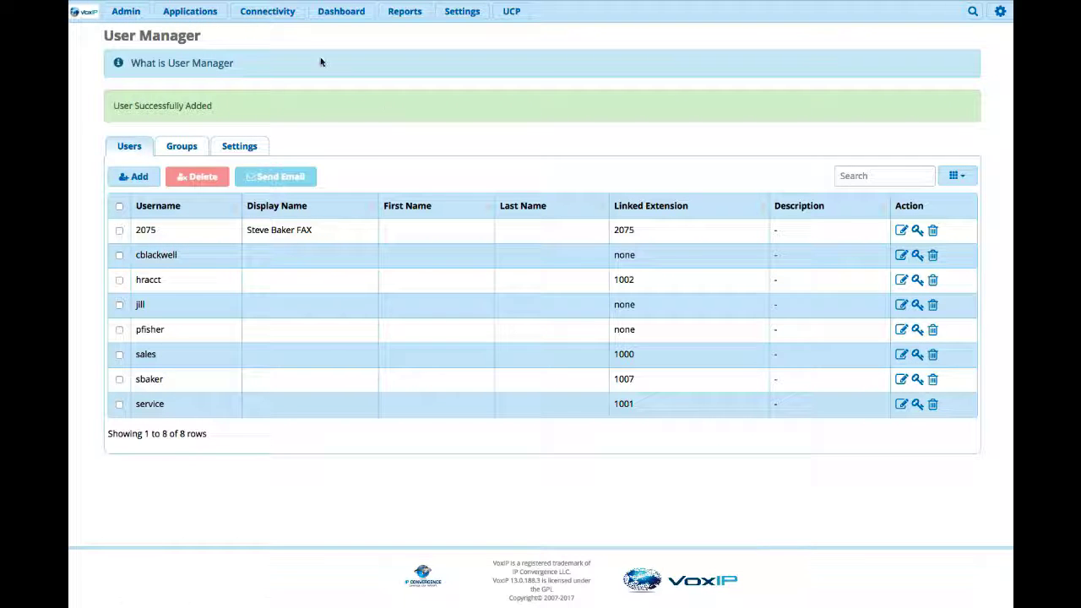
left_click(269, 12)
left_click(280, 32)
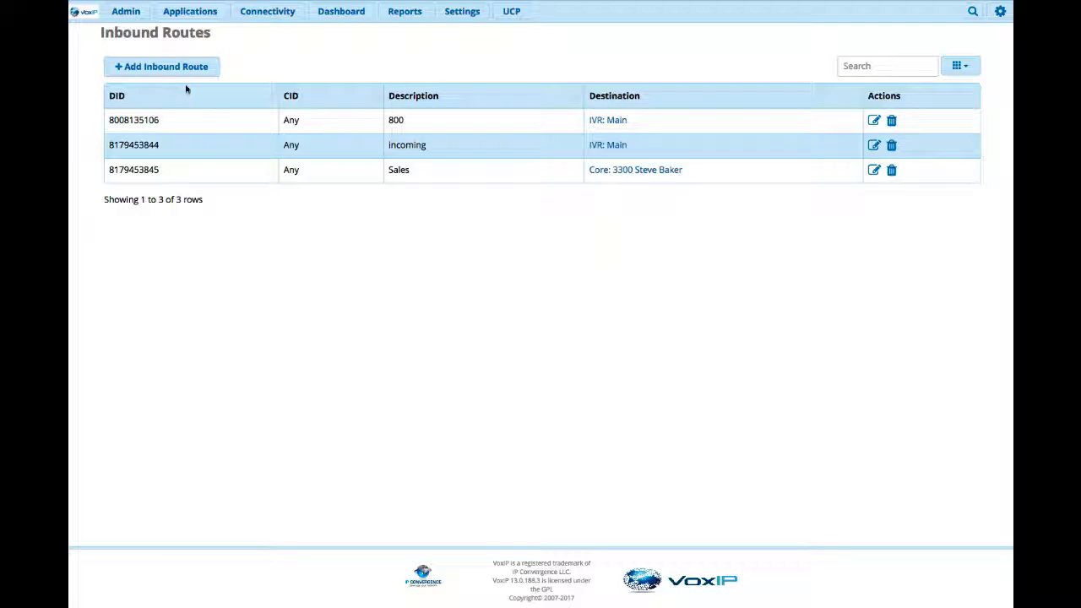
left_click(173, 76)
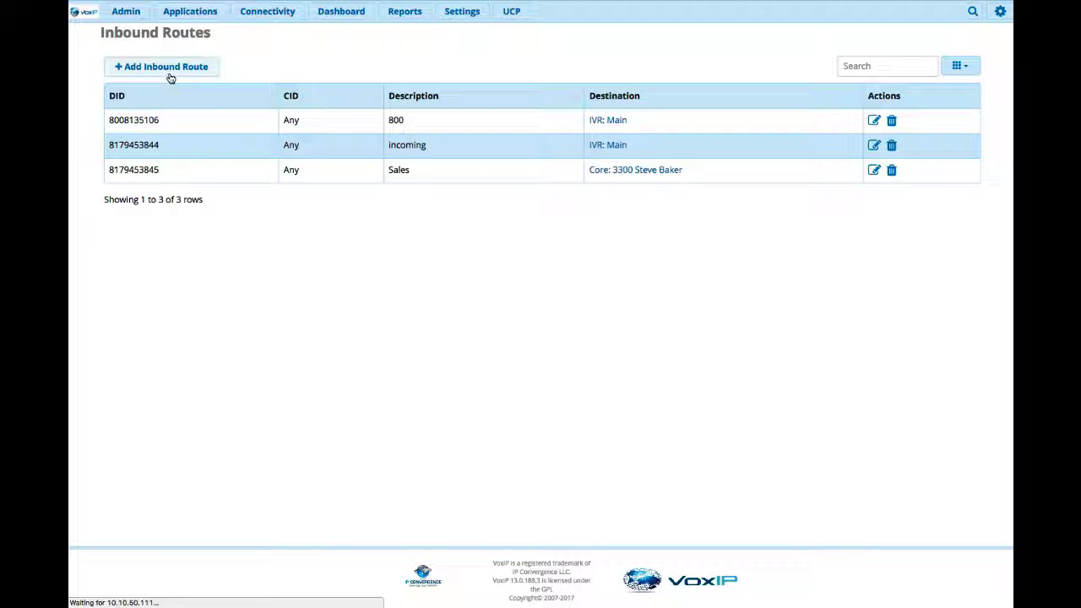
- Describe the route with the fax user's name, use the fax number as DID, route to Fax Recipient, and submit
left_click(369, 109)
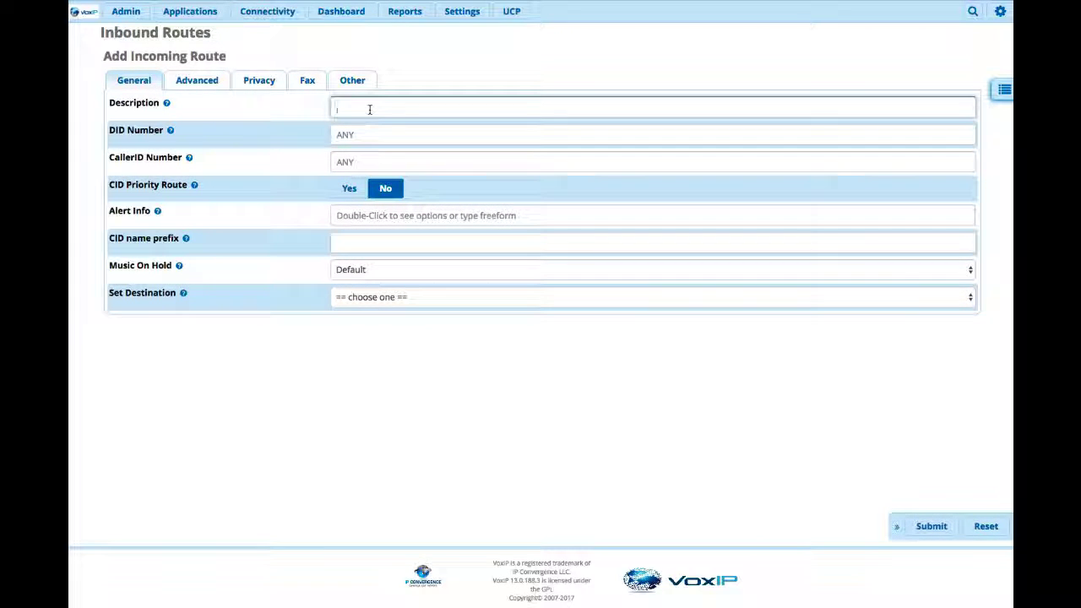
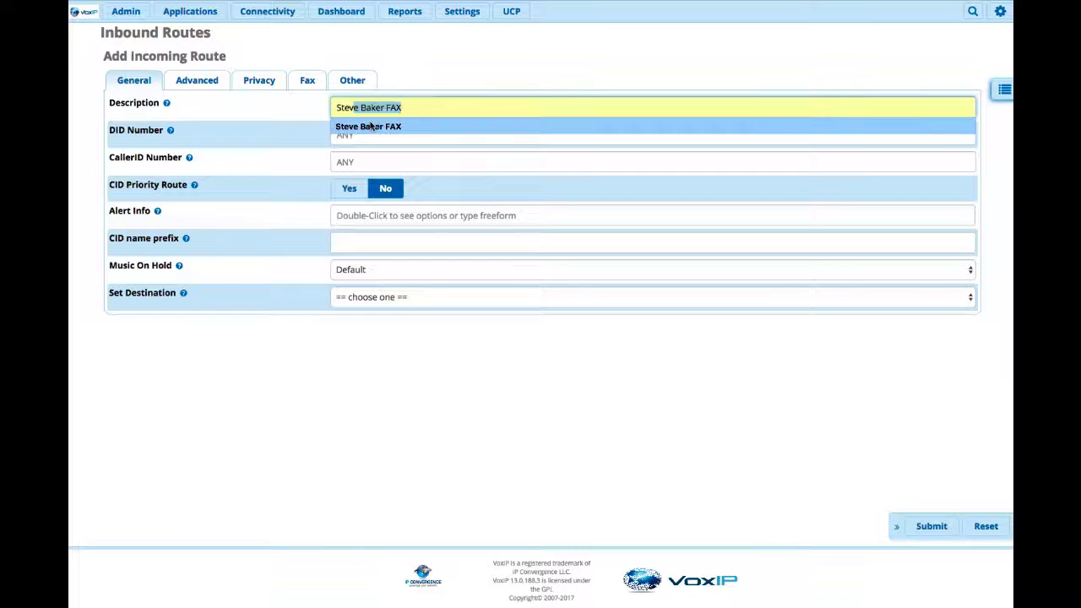
left_click(370, 126)
left_click(369, 132)
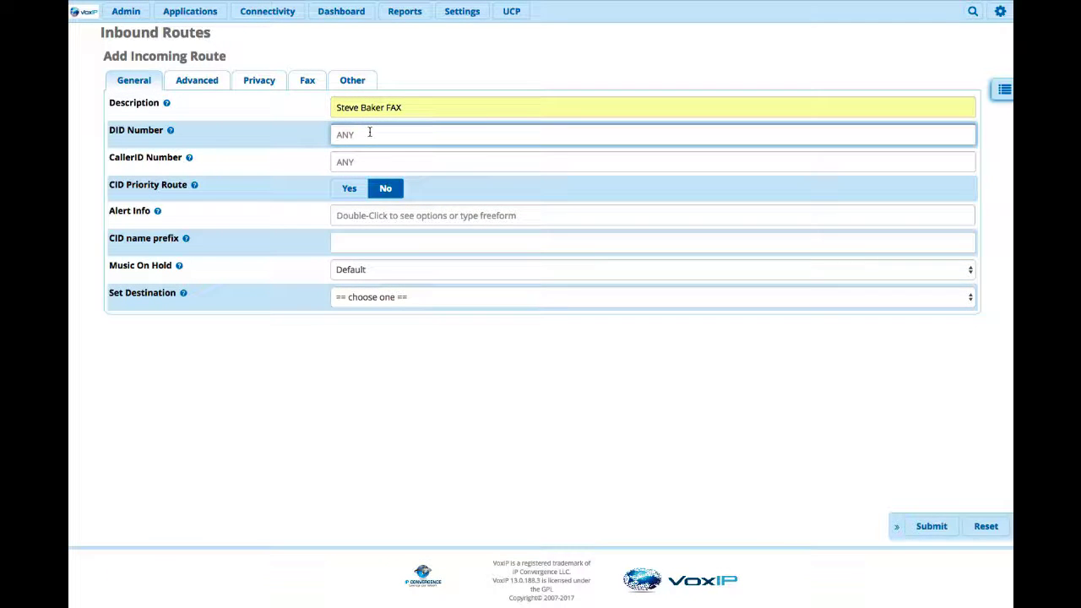
type("2145552")
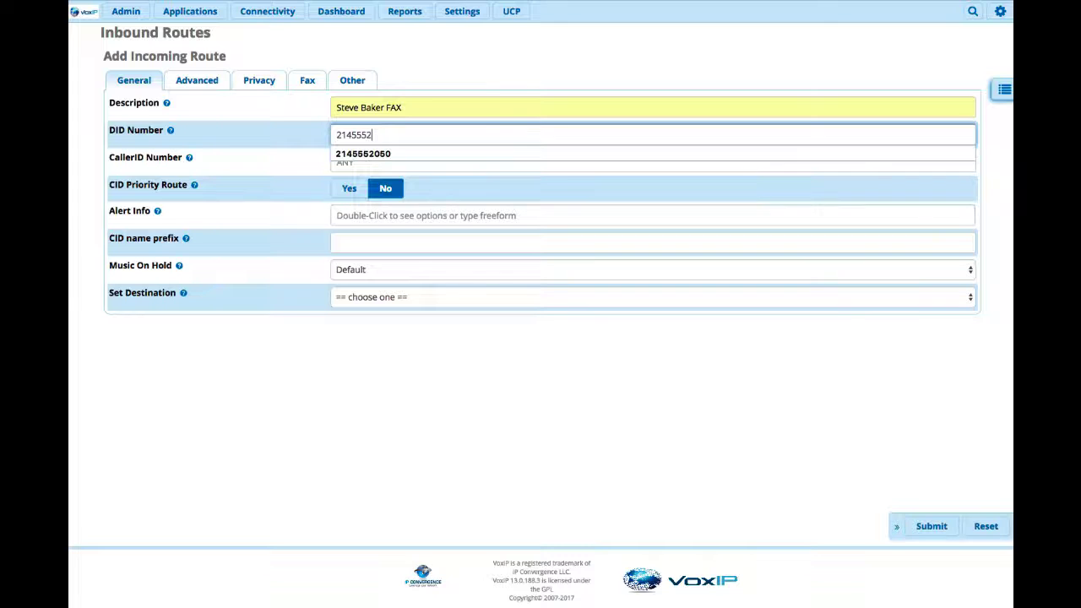
type("075")
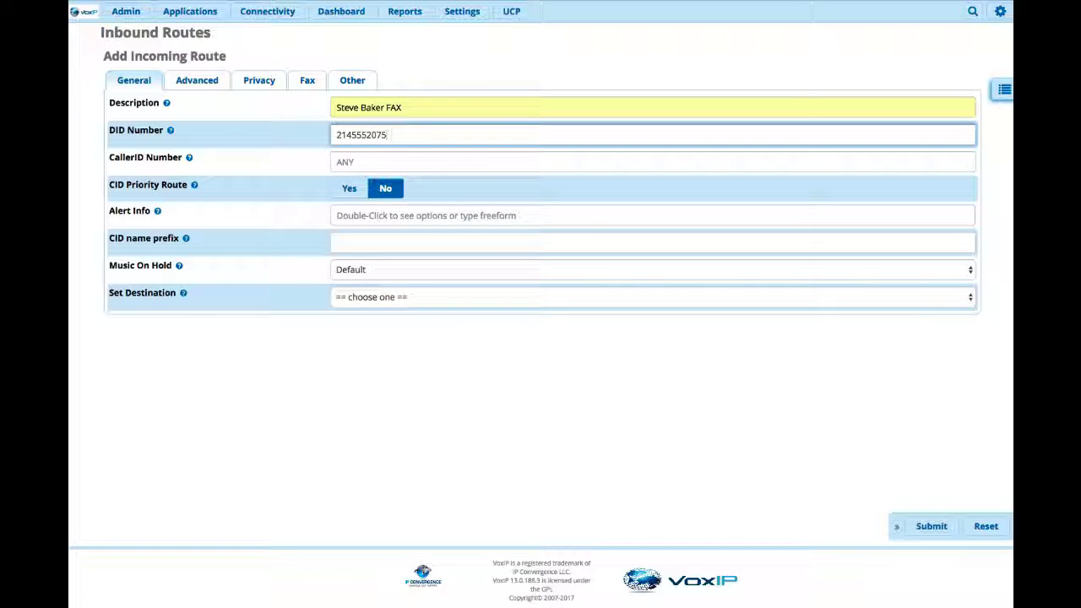
left_click(368, 296)
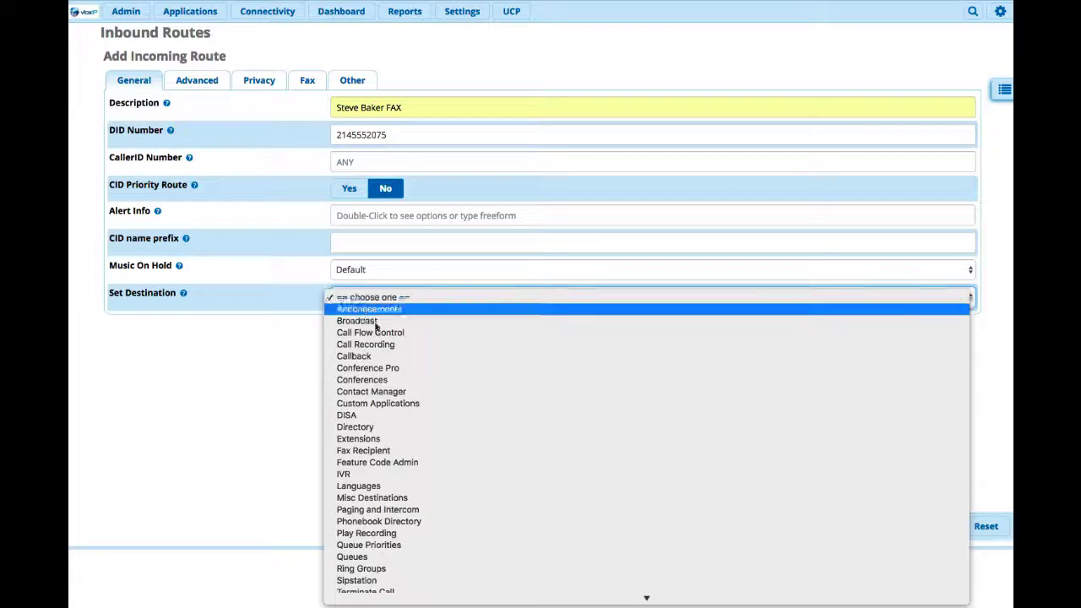
left_click(363, 451)
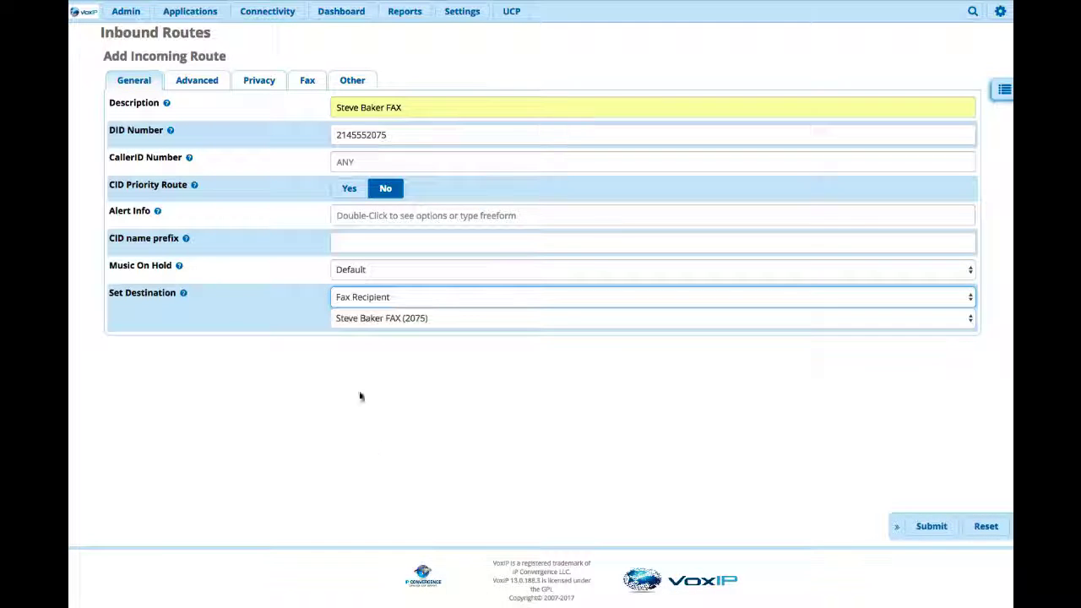
left_click(925, 530)
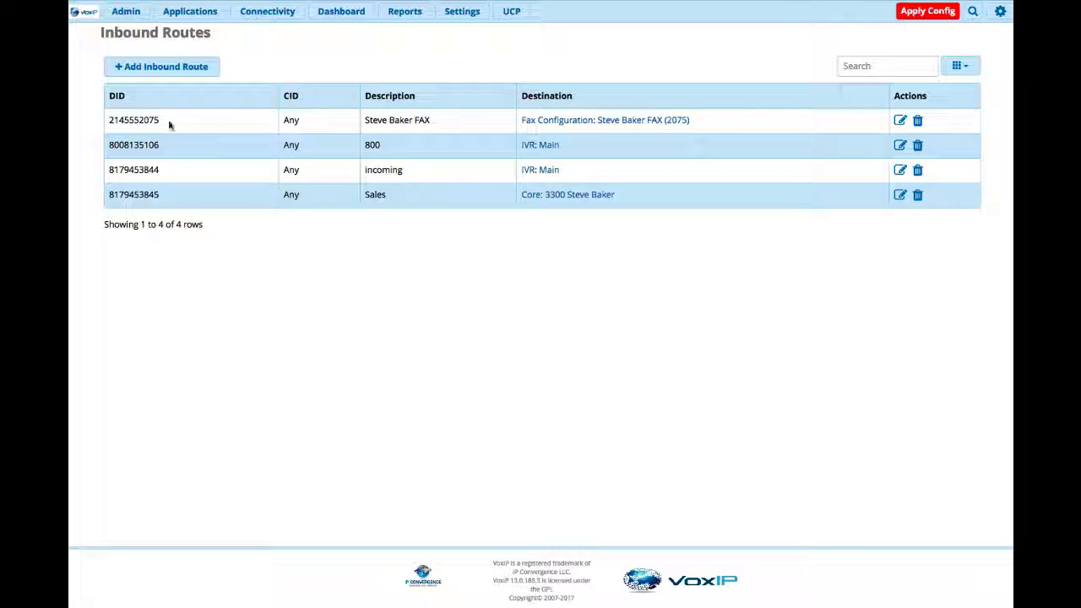
- Apply the pending configuration so the new fax inbound route takes effect
left_click_drag(168, 125, 108, 121)
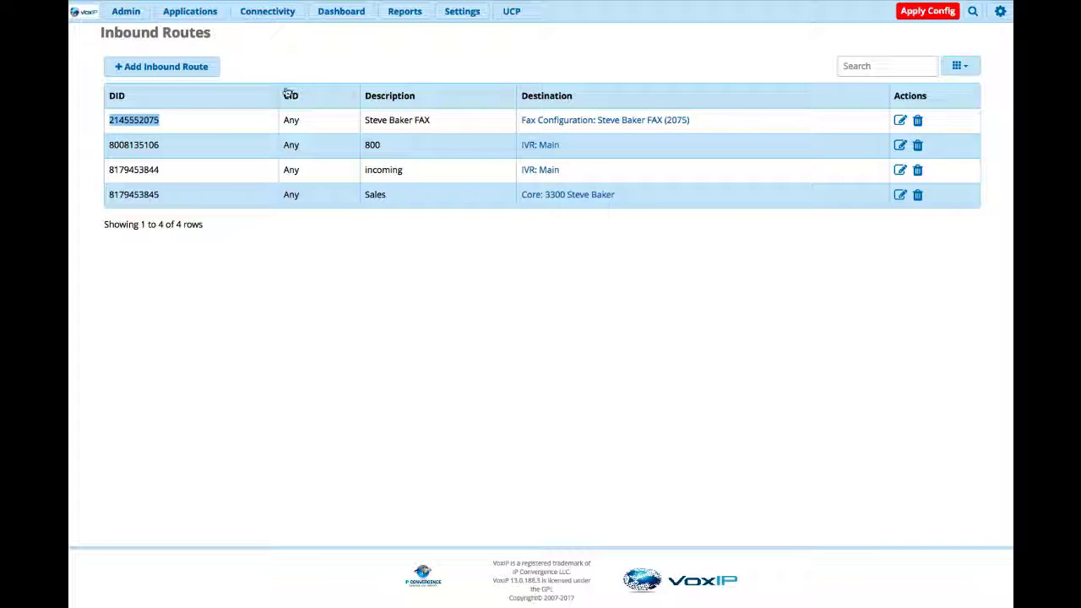
left_click(919, 12)
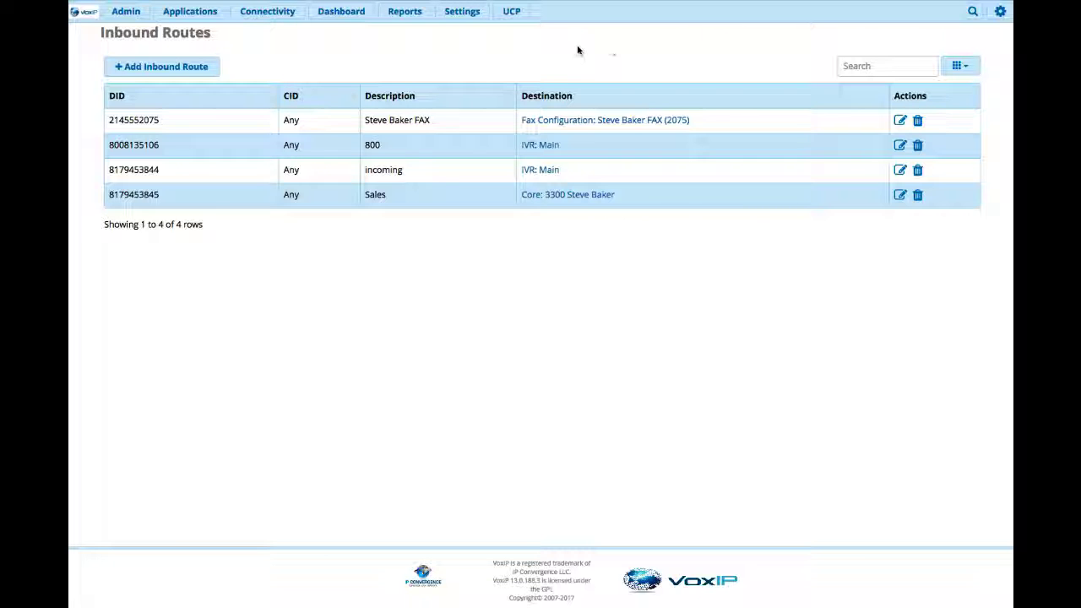
- Open the UCP login page and enter username 2075 with the fax user's password
left_click(517, 13)
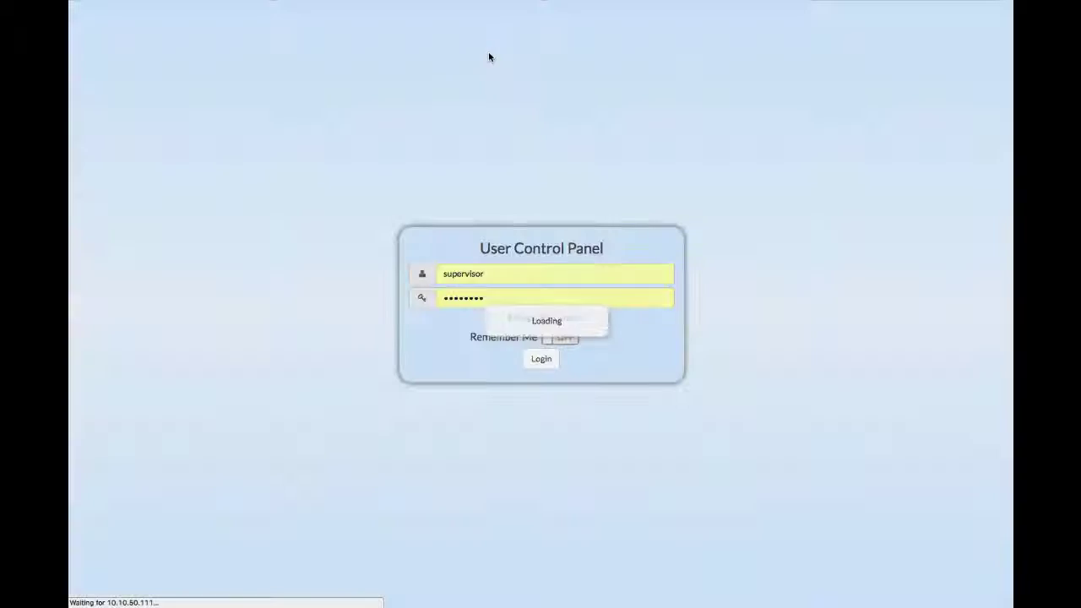
double_click(495, 275)
type("2075")
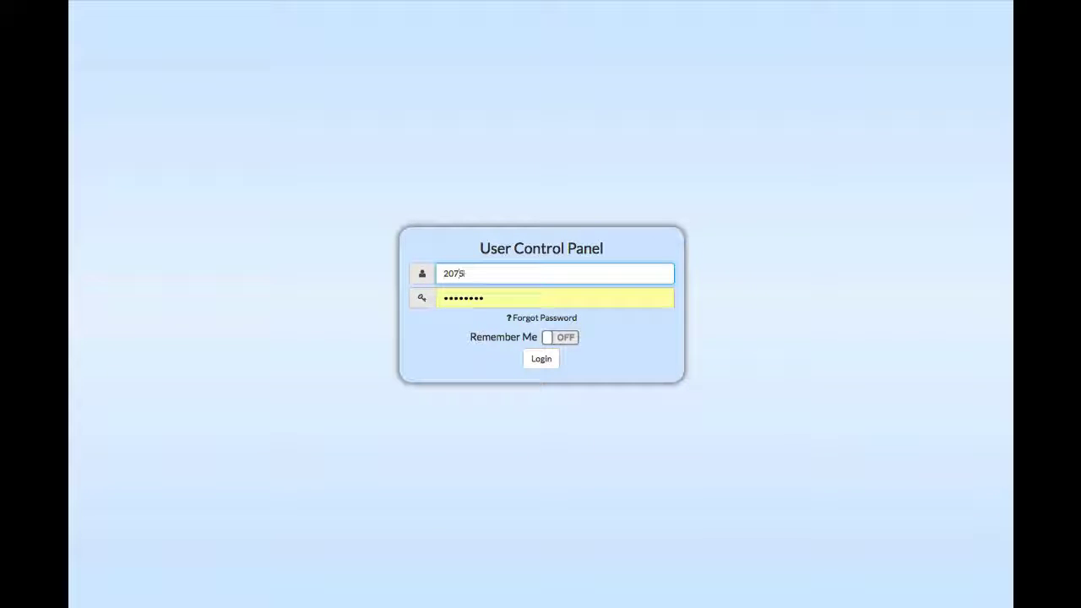
key("Tab")
type("••••")
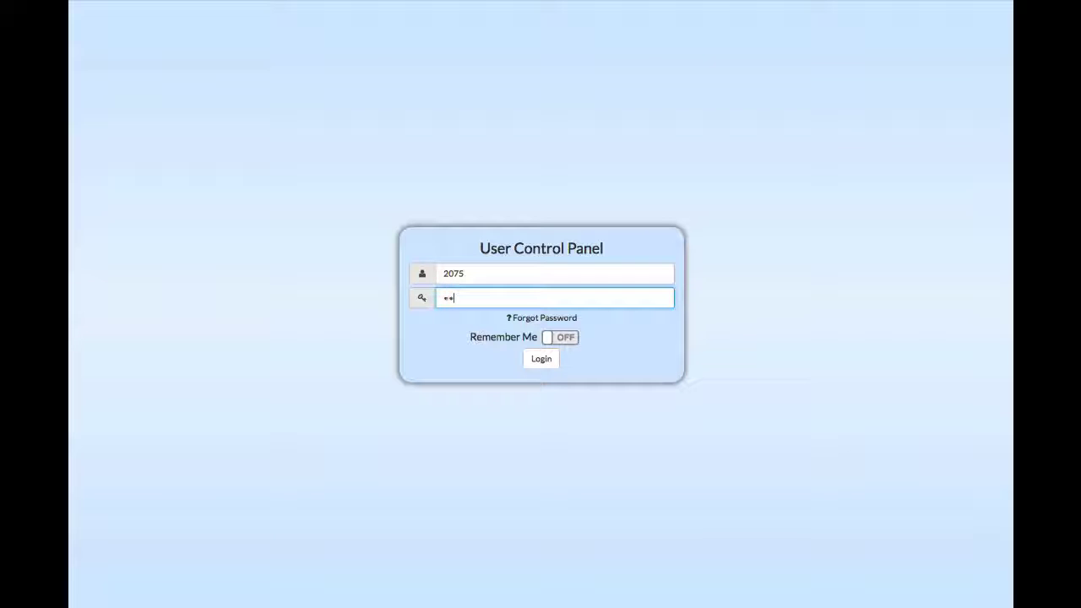